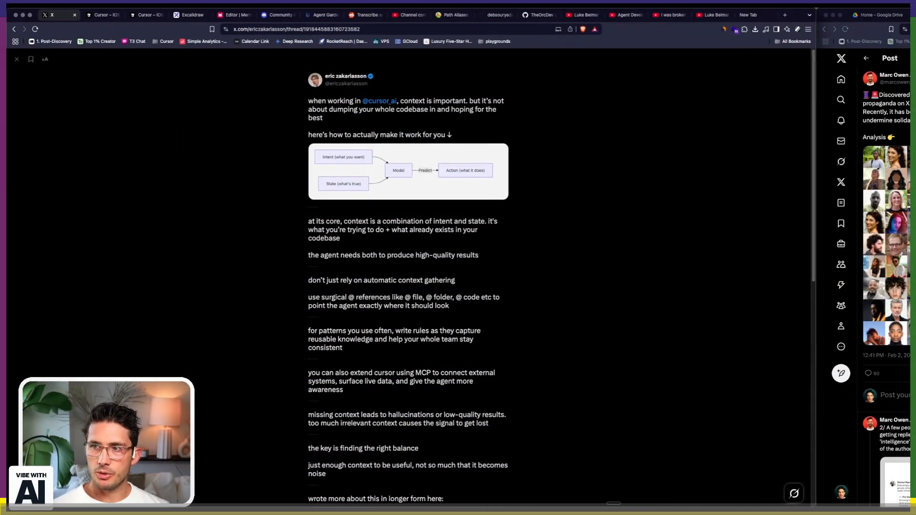
Cycle through the Canva and Cursor windows, return to the X thread and enlarge its text.
click(837, 15)
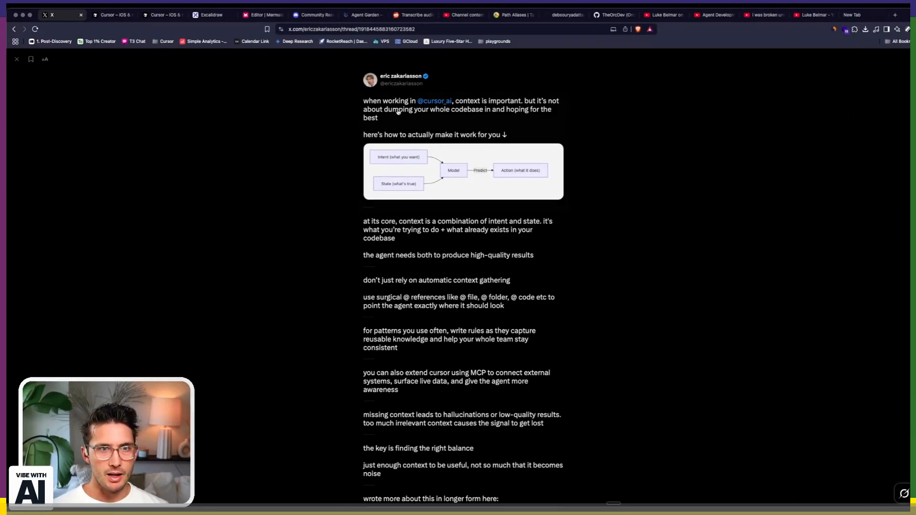
key(super+Tab)
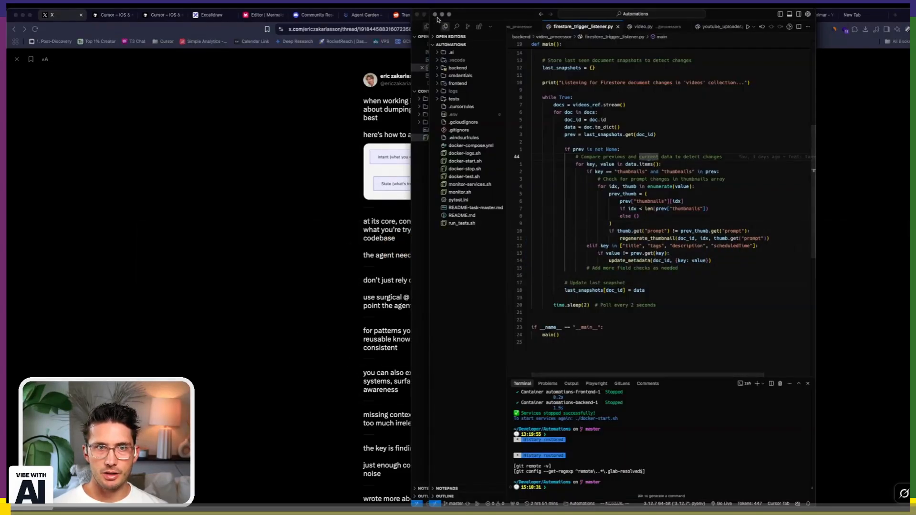
key(super+grave)
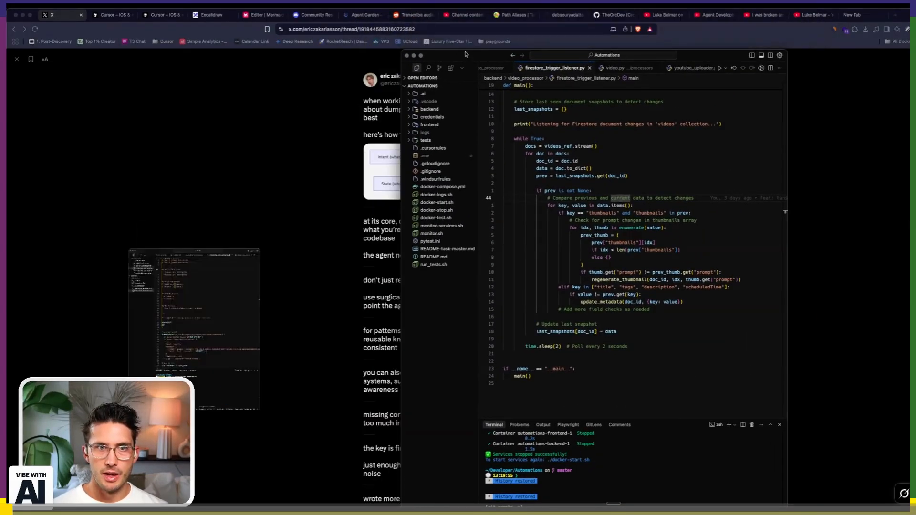
key(super+grave)
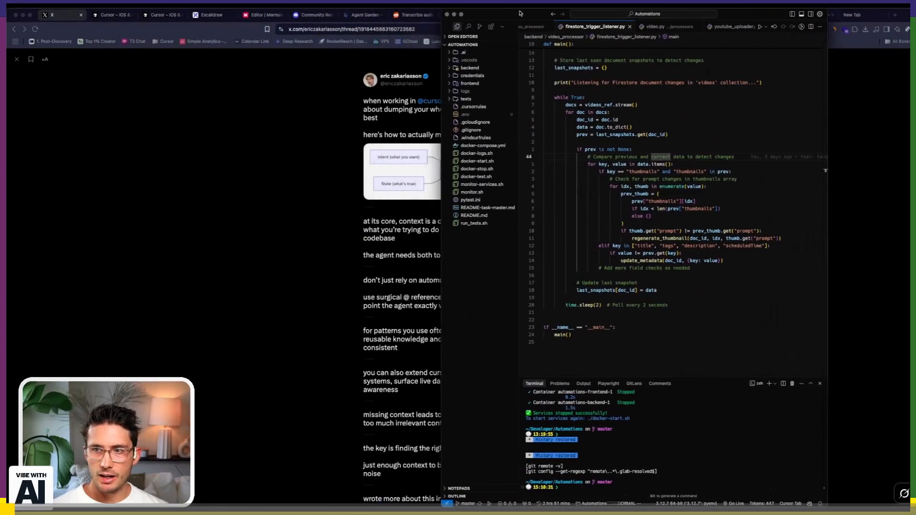
click(292, 222)
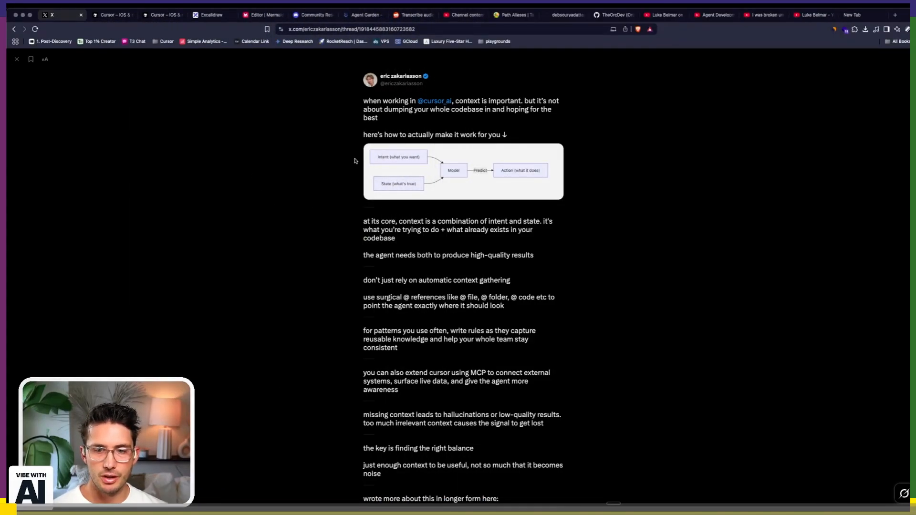
key(super+equal)
key(super+equal)
key(super+equal)
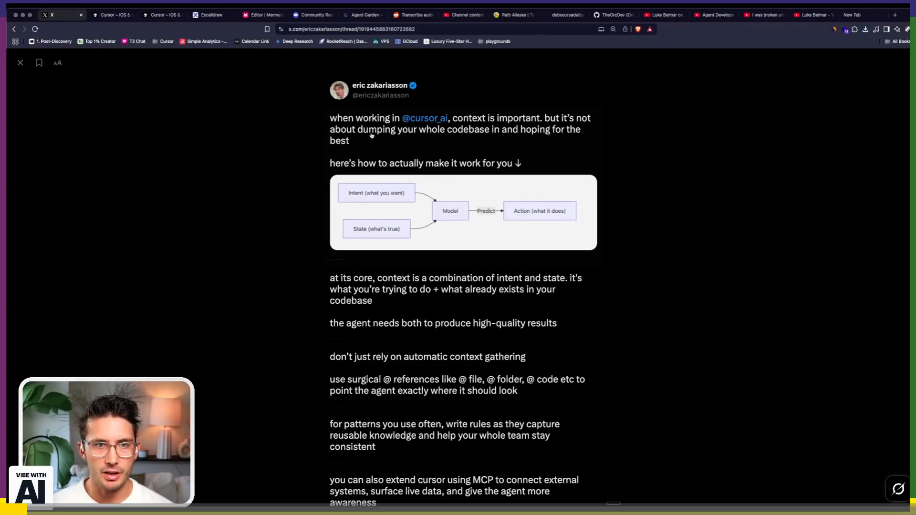
Highlight the thread's opening points: not dumping the codebase, how to make it work, the agent needing both.
drag(458, 124, 458, 139)
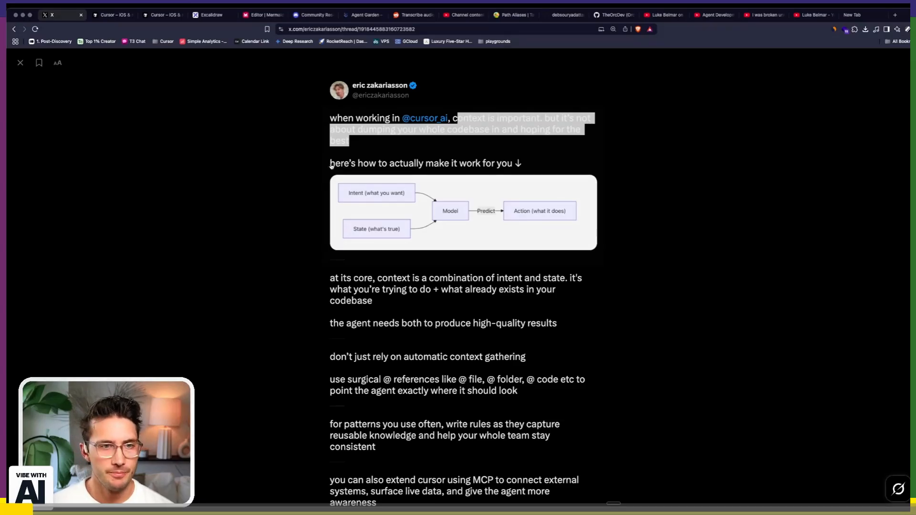
drag(330, 164, 515, 164)
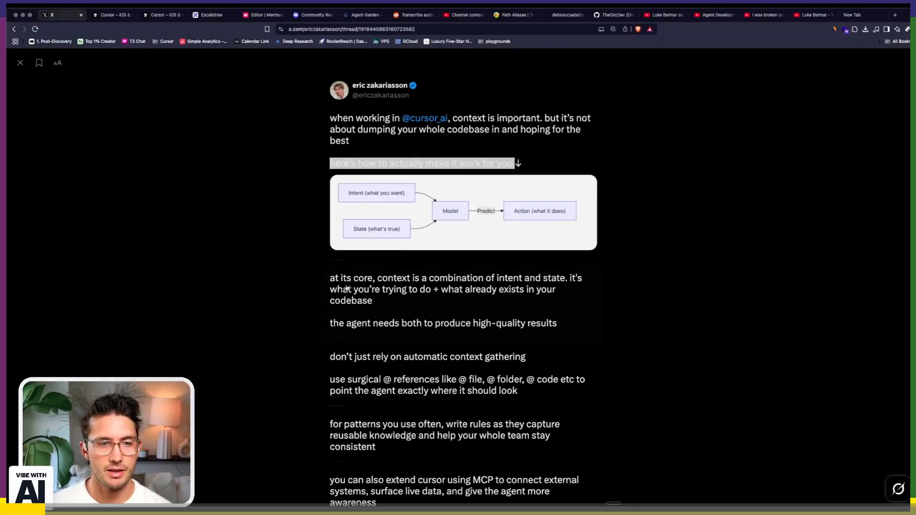
scroll(354, 281, down, 2)
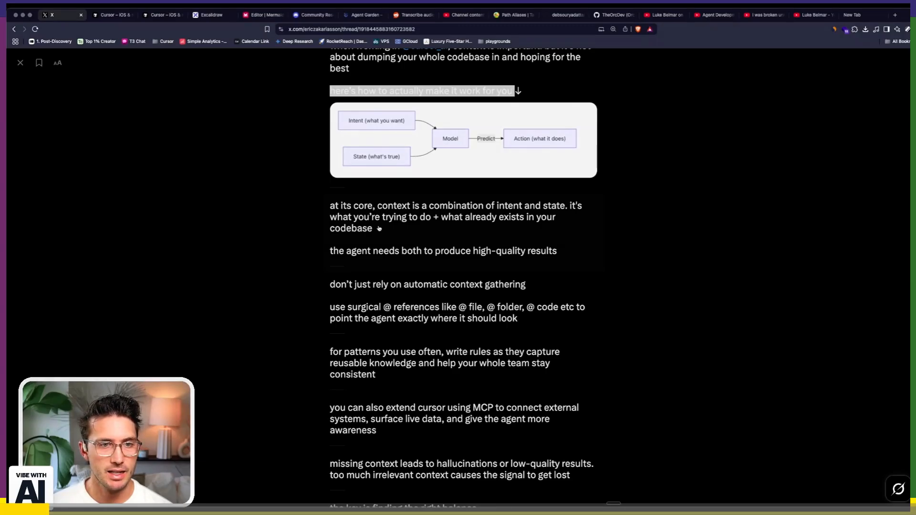
drag(442, 219, 445, 228)
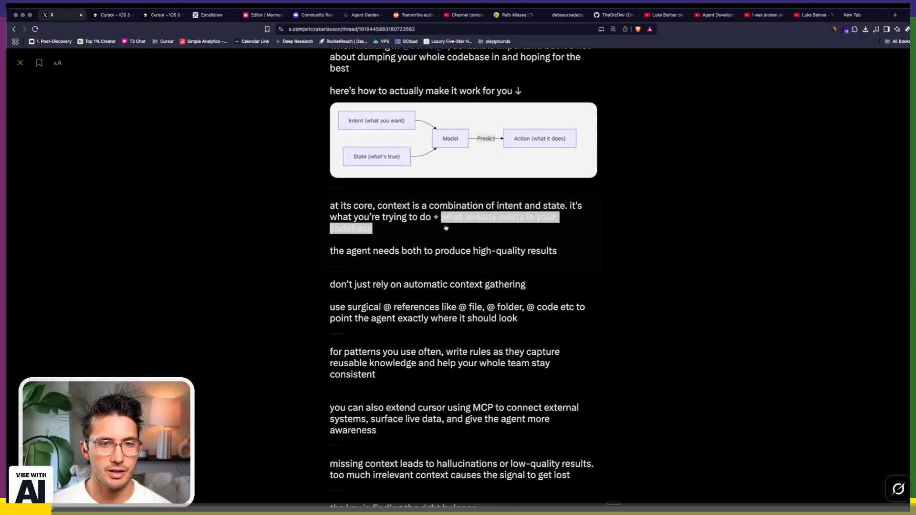
drag(331, 252, 473, 254)
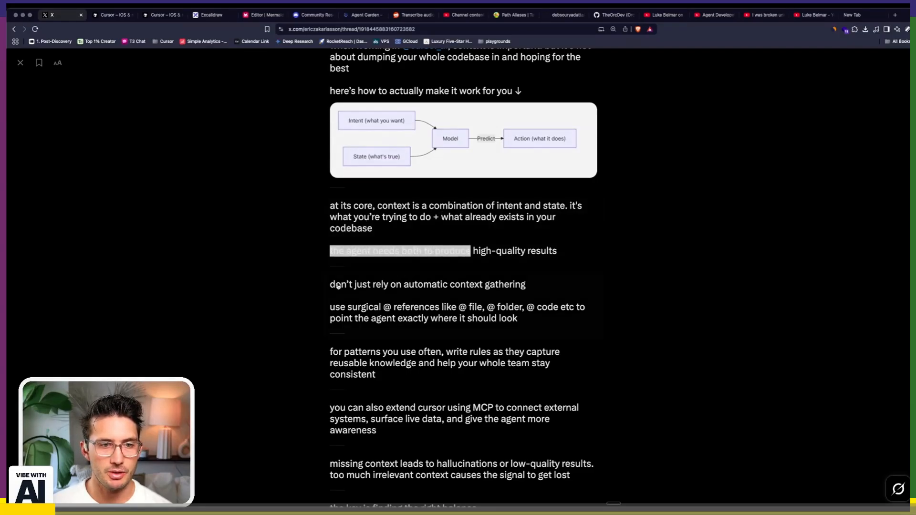
drag(331, 285, 349, 286)
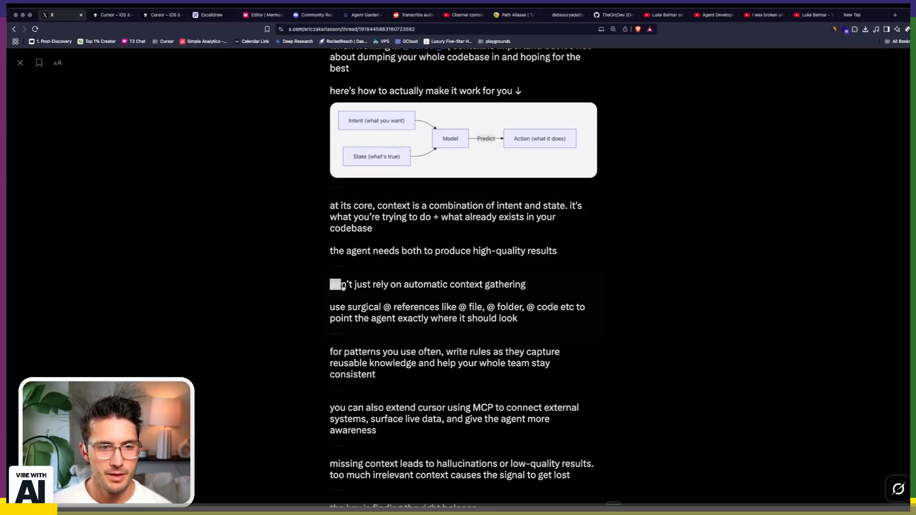
scroll(351, 283, down, 3)
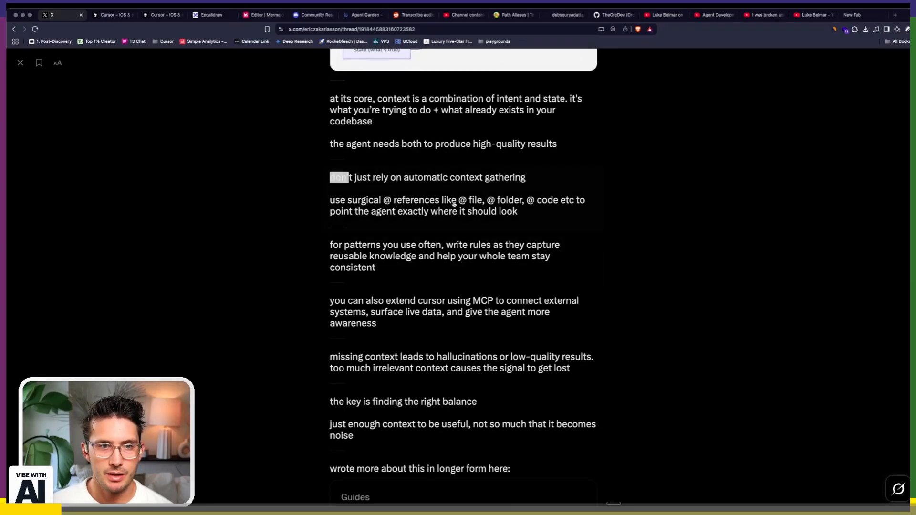
scroll(358, 217, down, 1)
scroll(343, 229, down, 1)
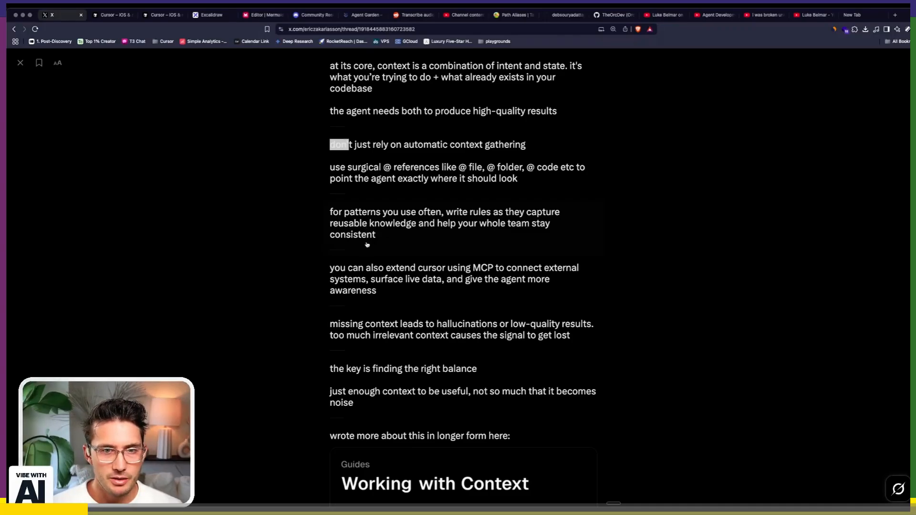
scroll(334, 272, down, 1)
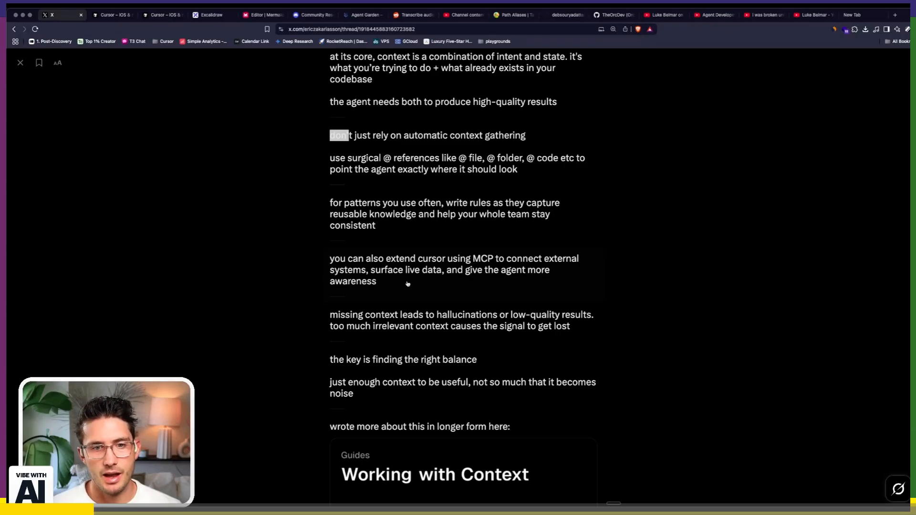
scroll(402, 284, down, 3)
scroll(365, 284, down, 3)
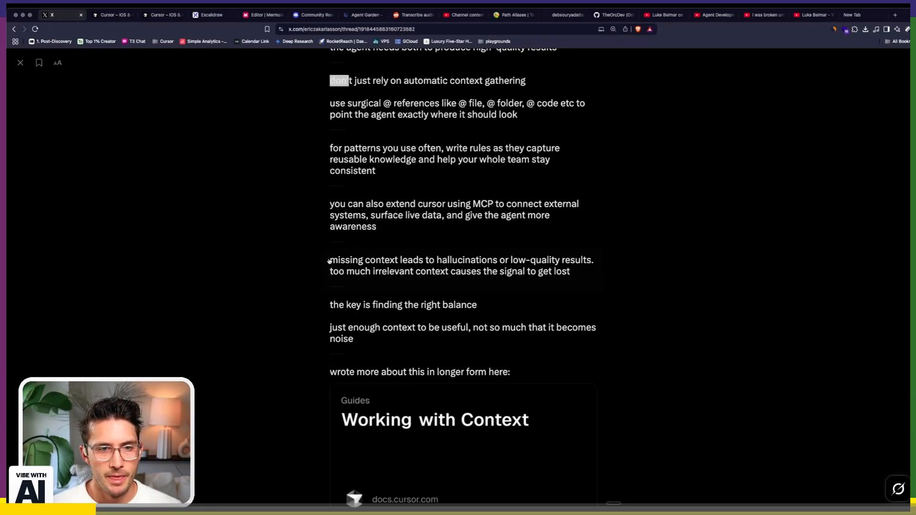
scroll(348, 267, down, 5)
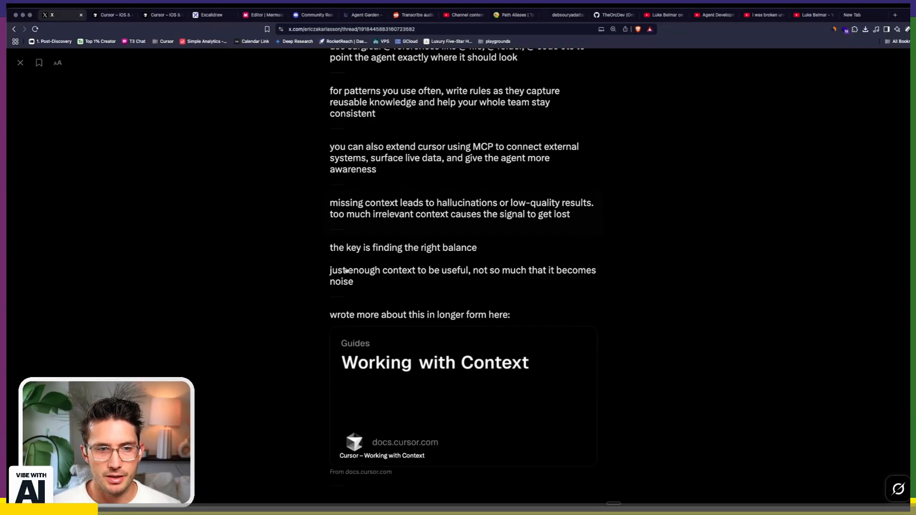
scroll(337, 284, down, 3)
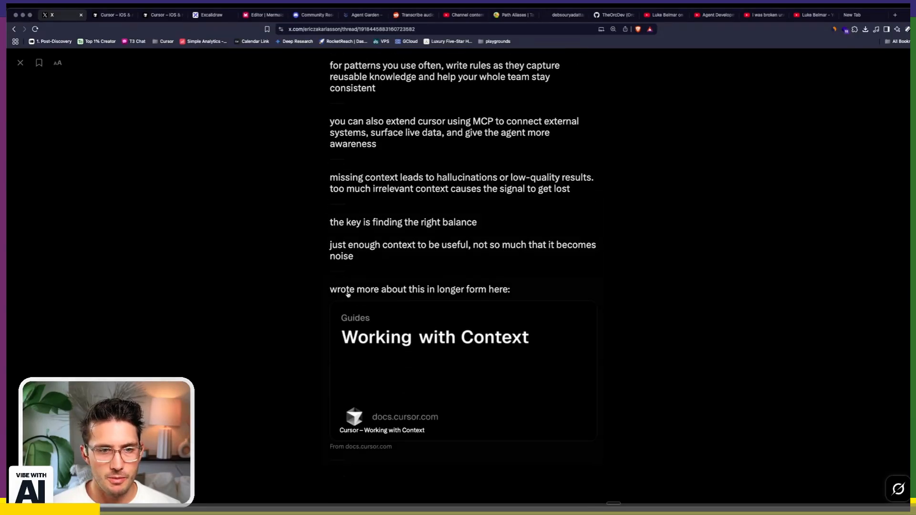
Reorder the Cursor docs tabs, follow the X thread's link to the Working with Context guide and enlarge it.
click(115, 20)
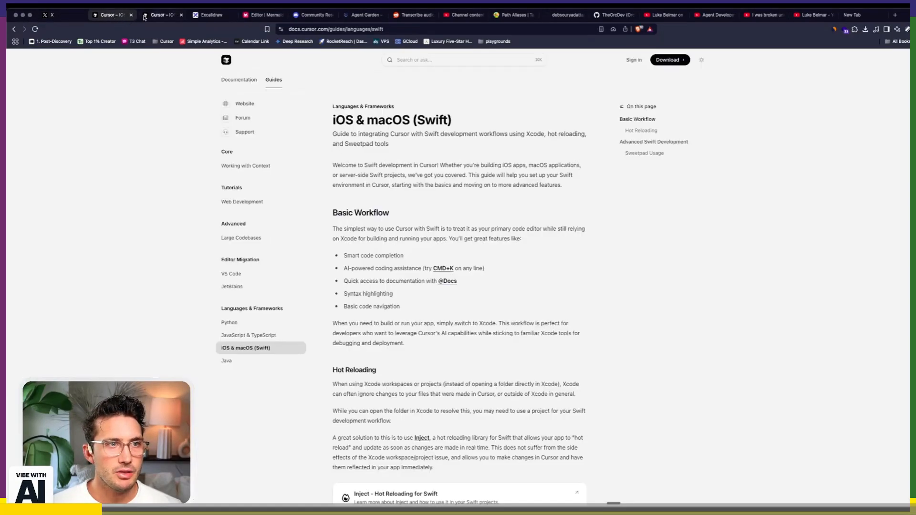
click(162, 20)
drag(147, 15, 105, 17)
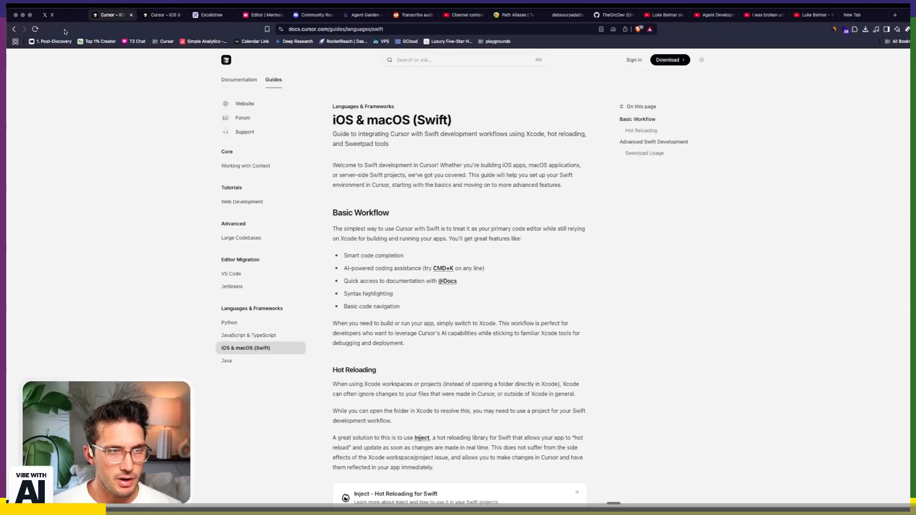
click(64, 14)
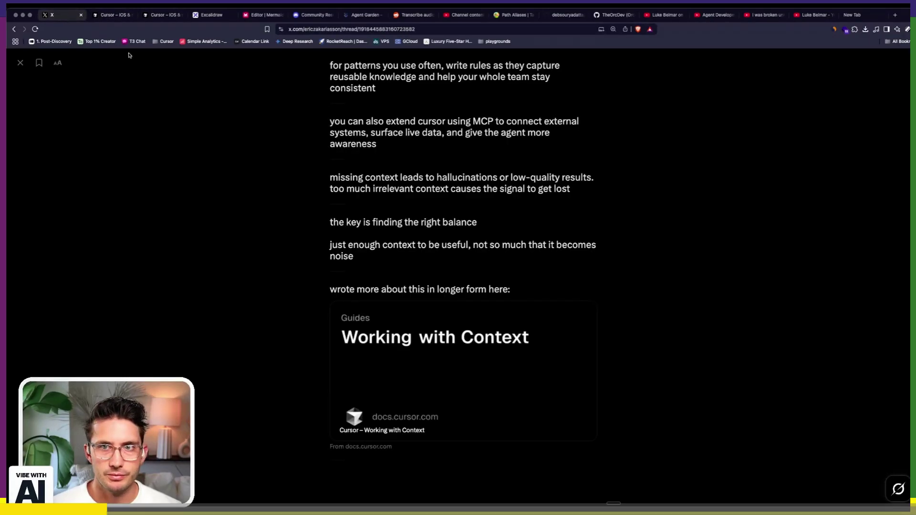
click(468, 374)
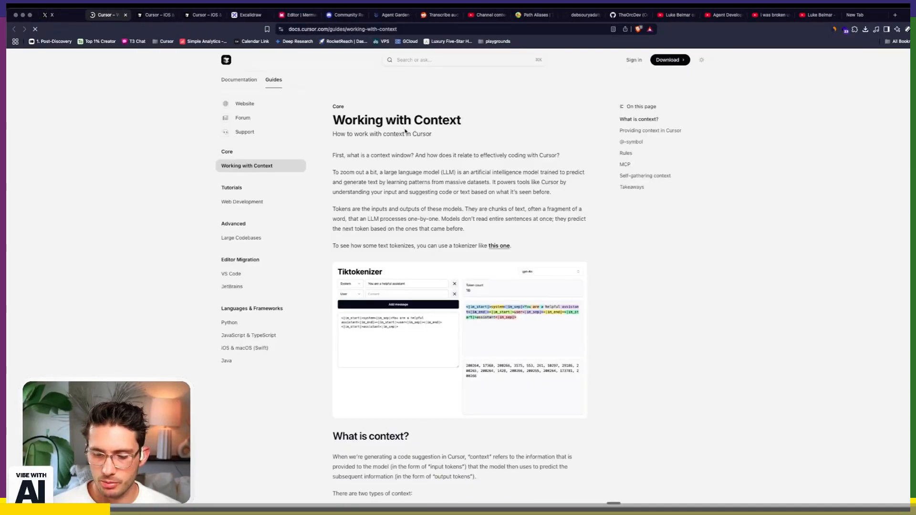
key(super+equal)
key(super+equal)
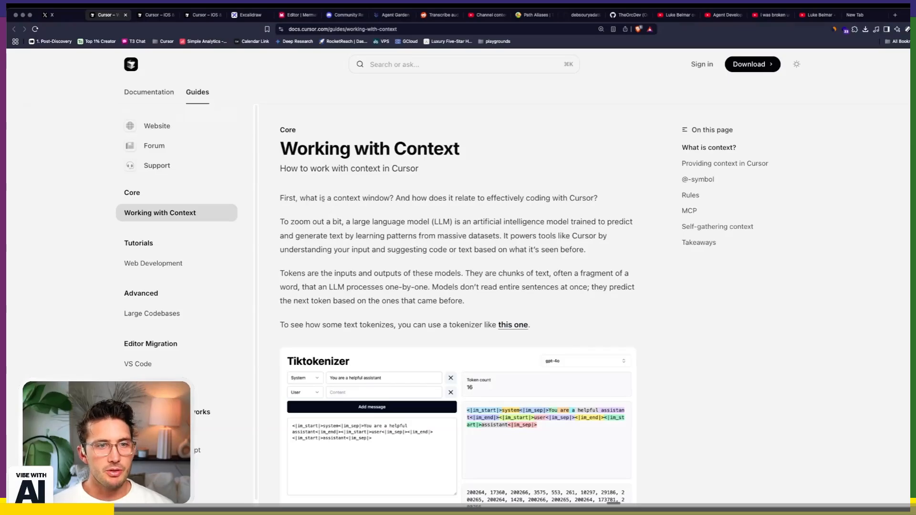
scroll(307, 202, down, 1)
scroll(307, 202, down, 1)
scroll(387, 229, down, 1)
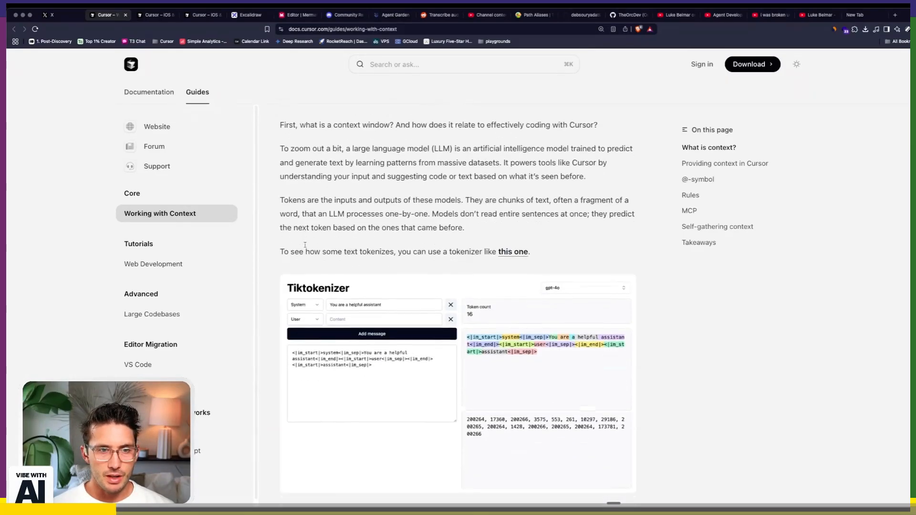
scroll(466, 254, down, 3)
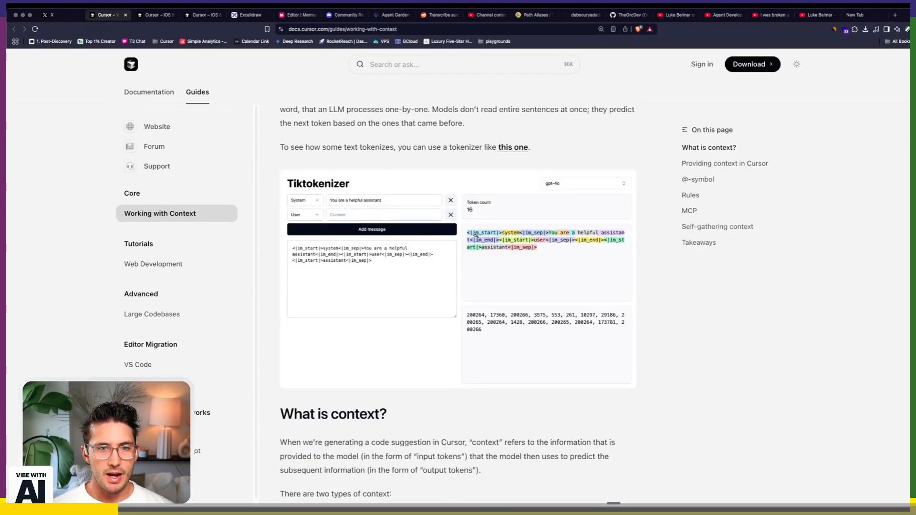
scroll(327, 270, down, 4)
scroll(322, 279, down, 1)
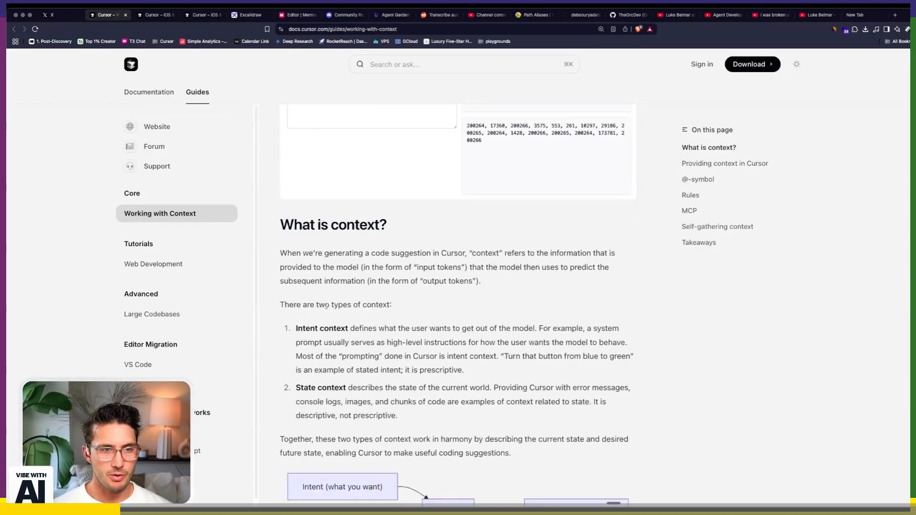
scroll(317, 292, down, 2)
scroll(297, 246, down, 1)
scroll(304, 275, down, 3)
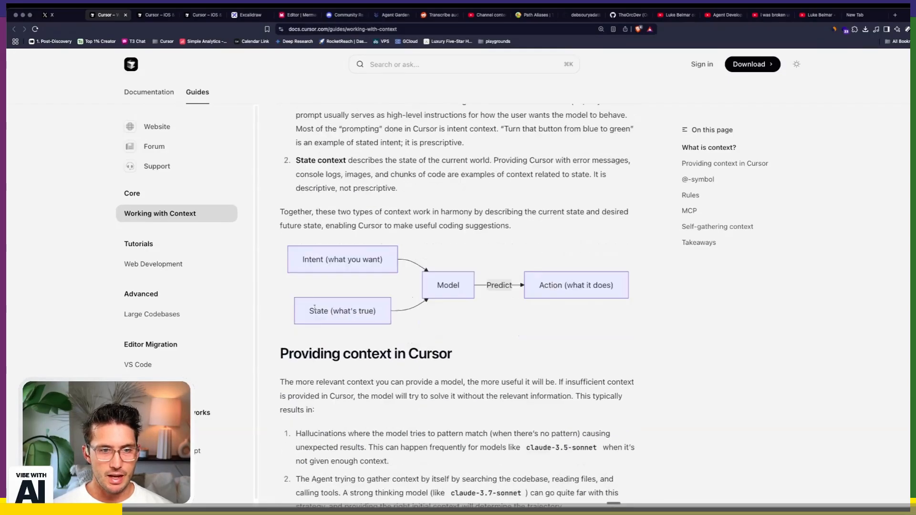
scroll(310, 308, down, 4)
scroll(302, 247, down, 2)
scroll(301, 262, down, 6)
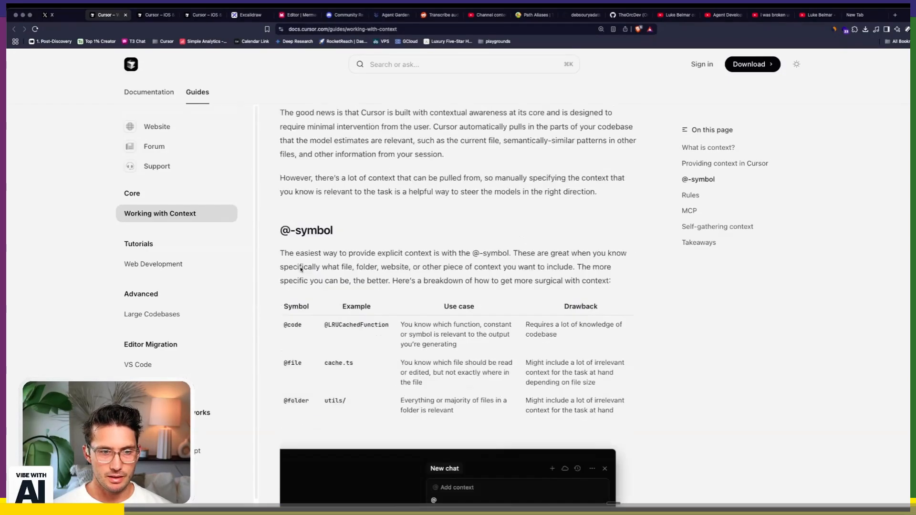
scroll(296, 273, down, 1)
scroll(300, 270, down, 5)
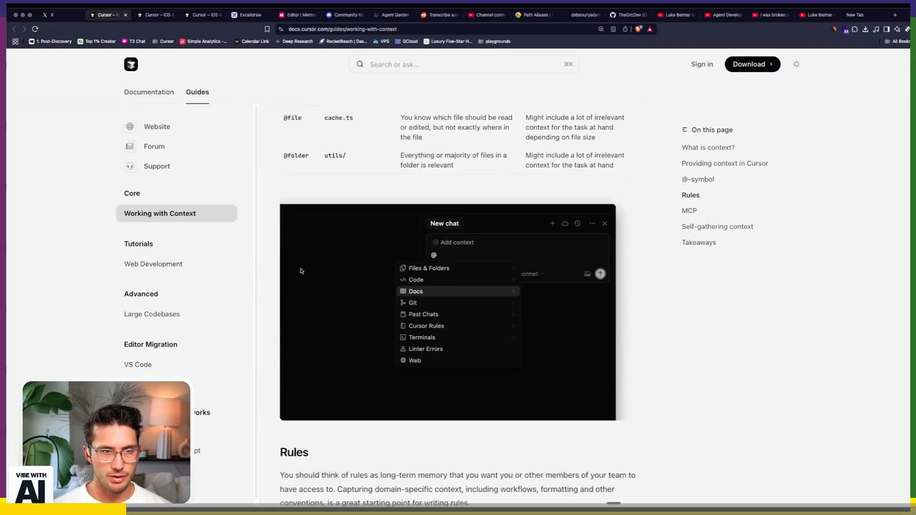
scroll(301, 268, down, 4)
scroll(301, 272, down, 3)
scroll(301, 285, down, 2)
scroll(300, 266, down, 3)
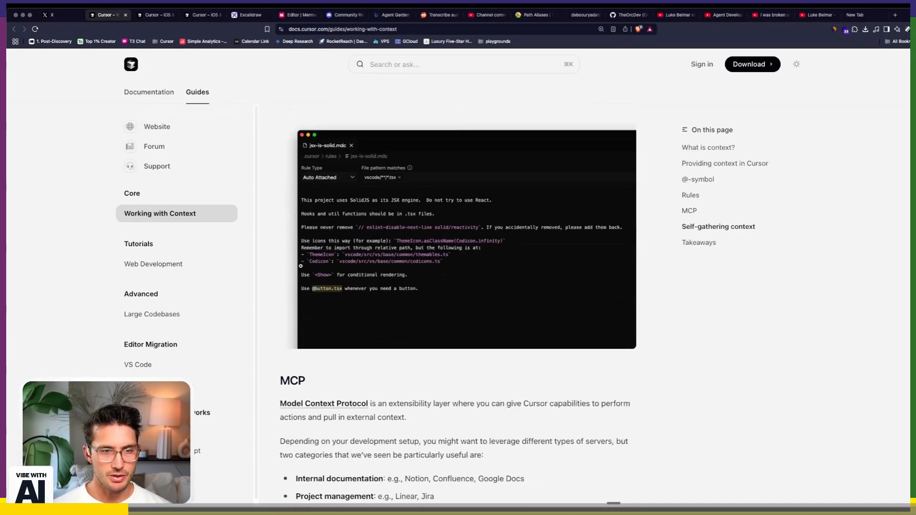
scroll(307, 260, down, 5)
scroll(307, 260, down, 3)
scroll(306, 259, down, 3)
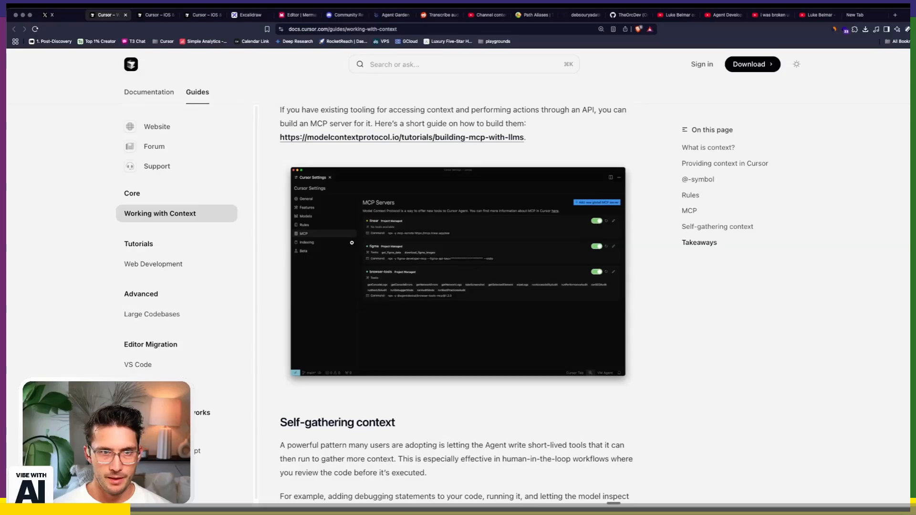
scroll(336, 229, down, 5)
scroll(305, 198, down, 2)
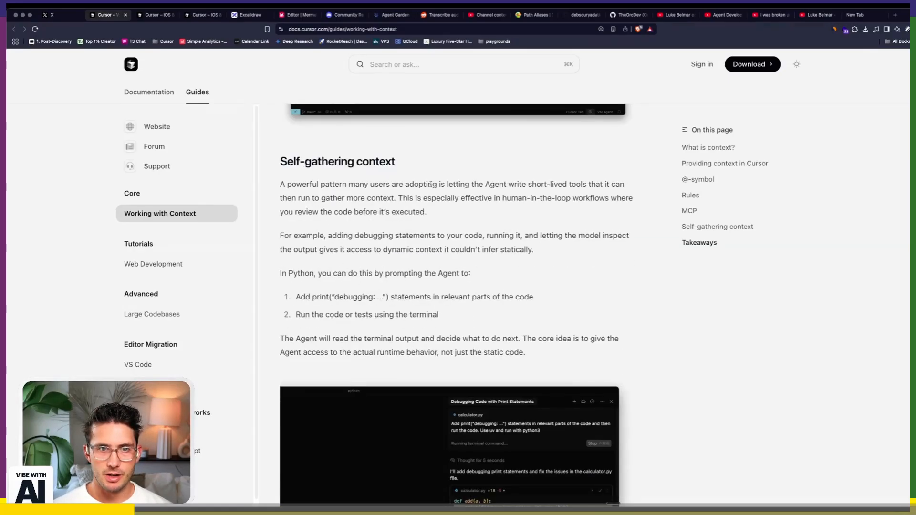
Highlight the Self-gathering context passages on short-lived tools, the debugging example and reading terminal output.
drag(508, 185, 398, 198)
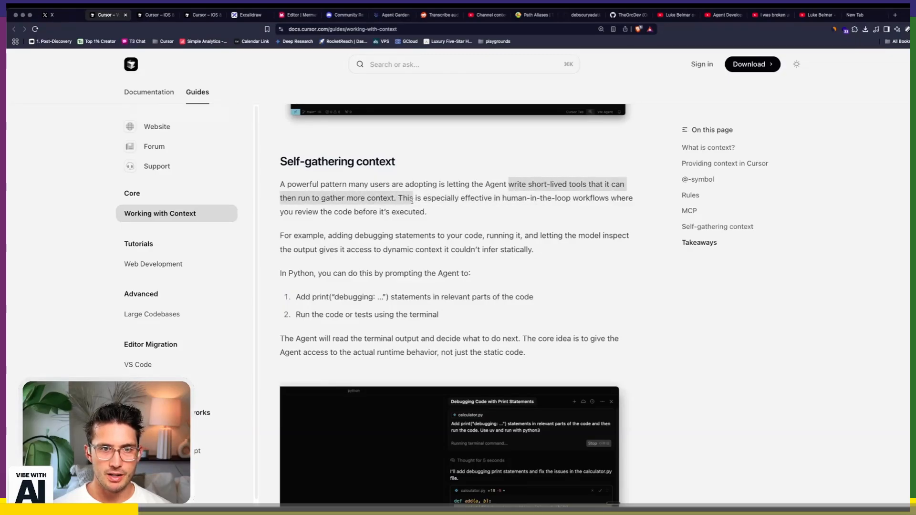
drag(413, 199, 427, 212)
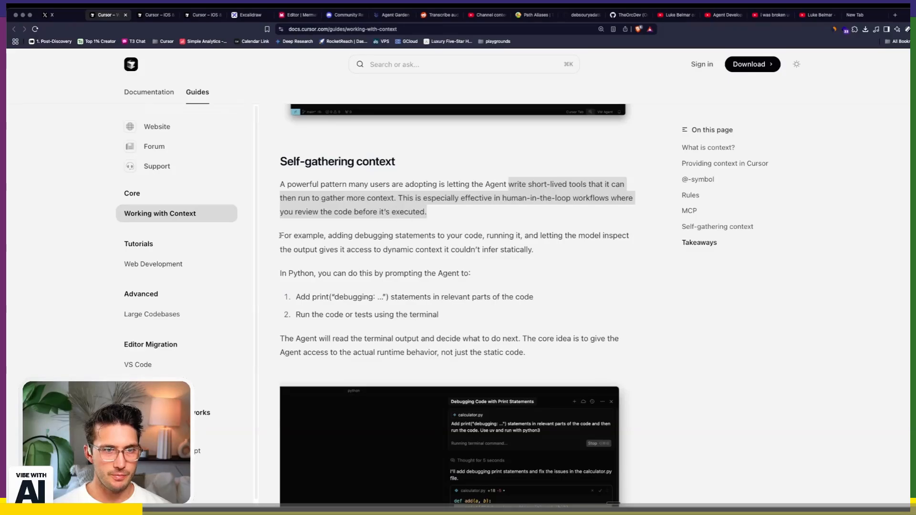
mouse_move(280, 236)
mouse_down()
mouse_move(322, 248)
mouse_move(464, 242)
mouse_up()
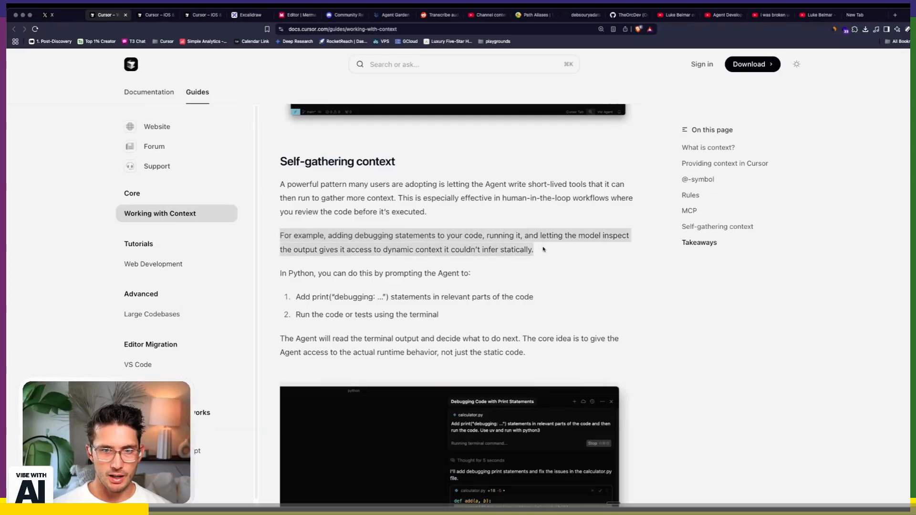
drag(463, 242, 540, 250)
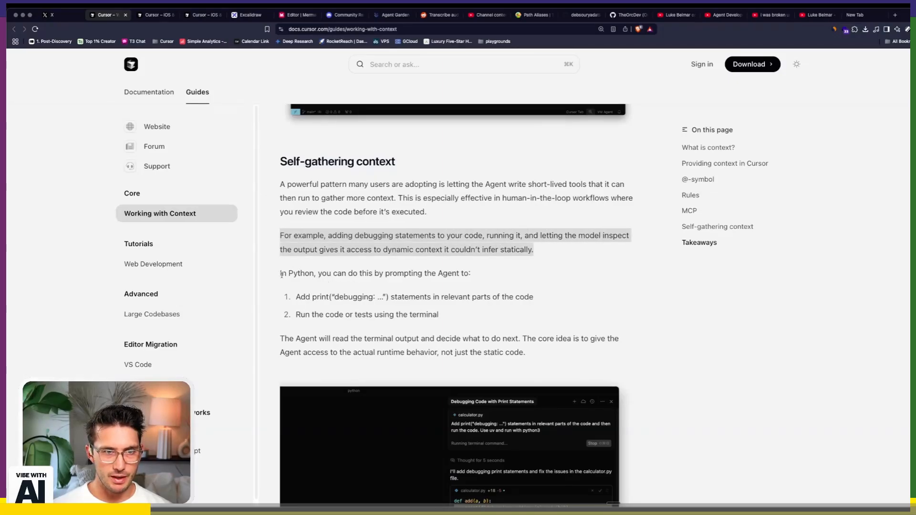
scroll(282, 274, down, 2)
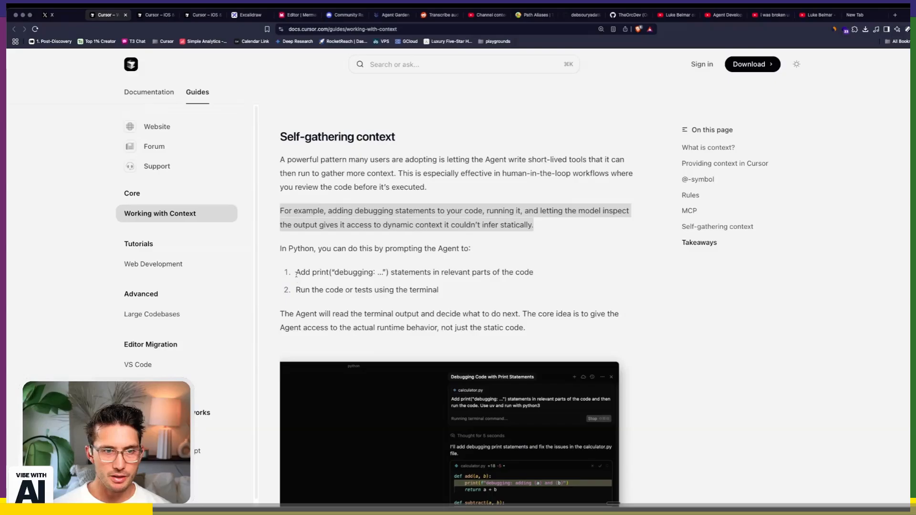
drag(349, 272, 499, 272)
scroll(442, 274, down, 3)
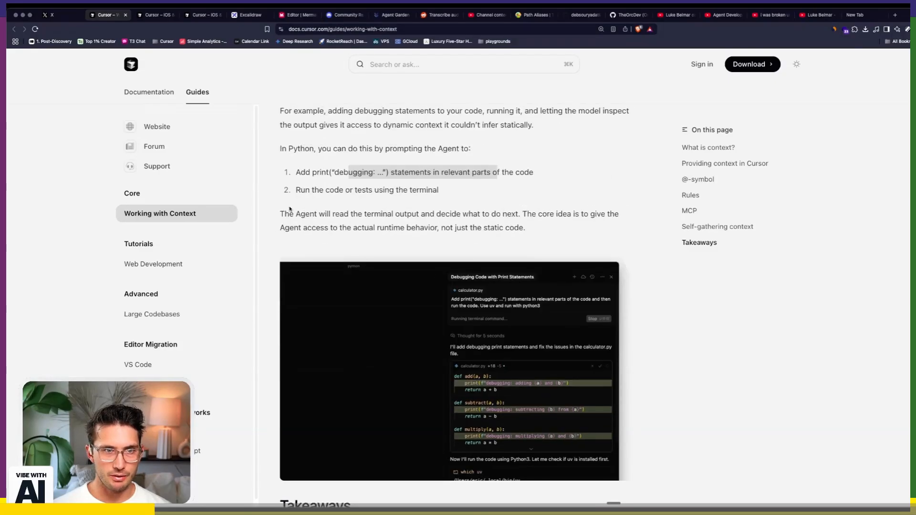
drag(283, 211, 550, 232)
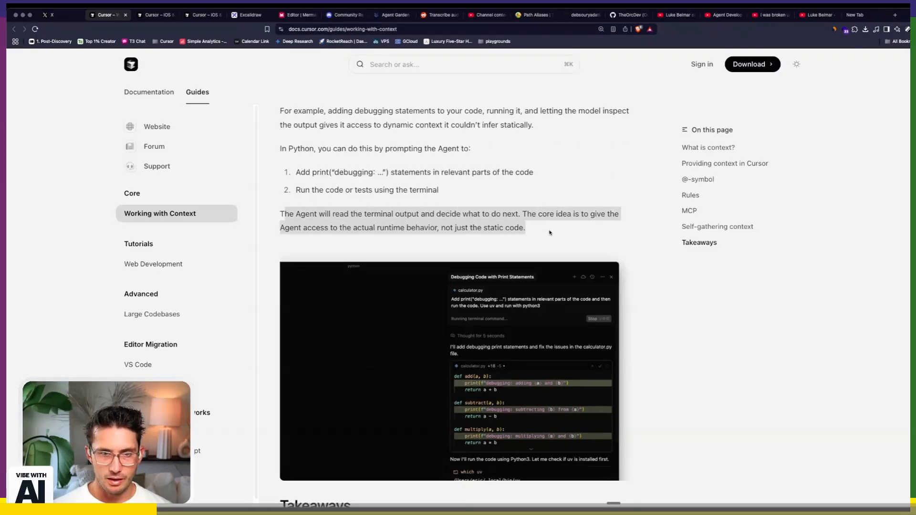
scroll(332, 269, down, 4)
scroll(308, 308, down, 4)
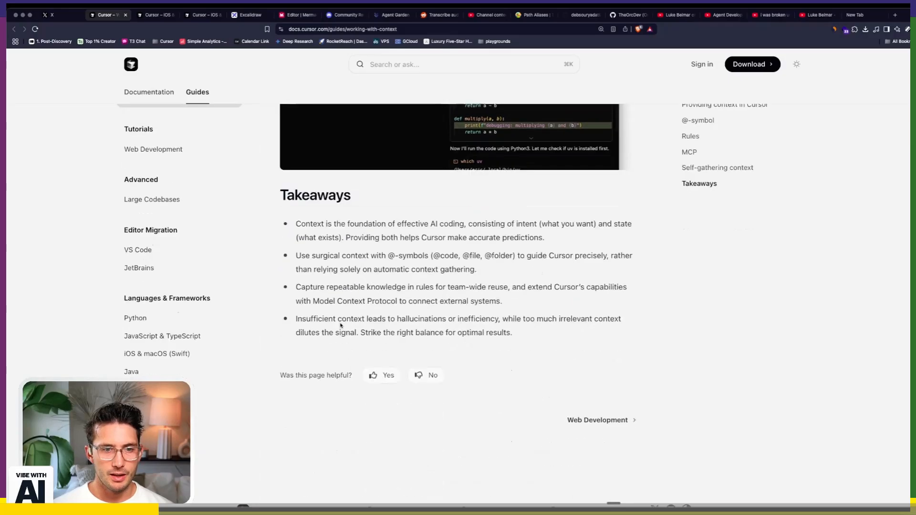
scroll(340, 326, up, 6)
scroll(451, 200, up, 7)
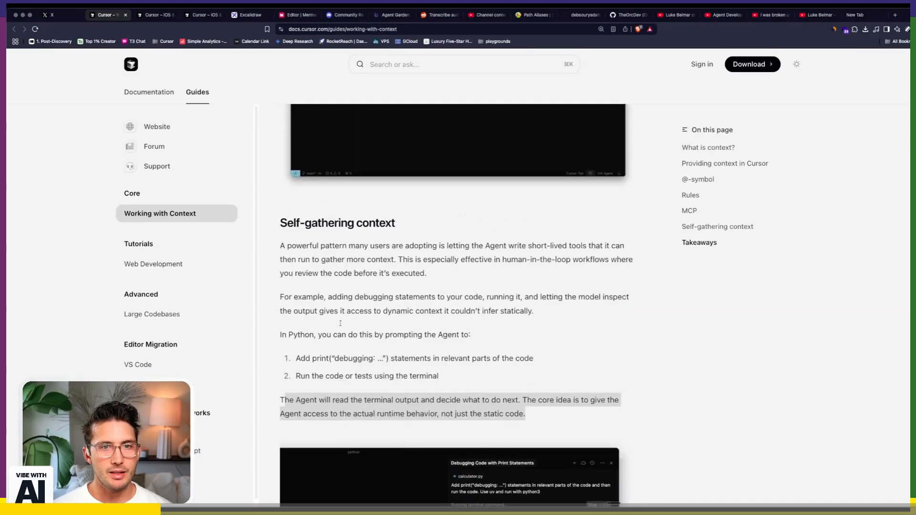
Switch to Cursor, maximize and widen the editor window with larger text, then jump to the Canva design.
key(super+Tab)
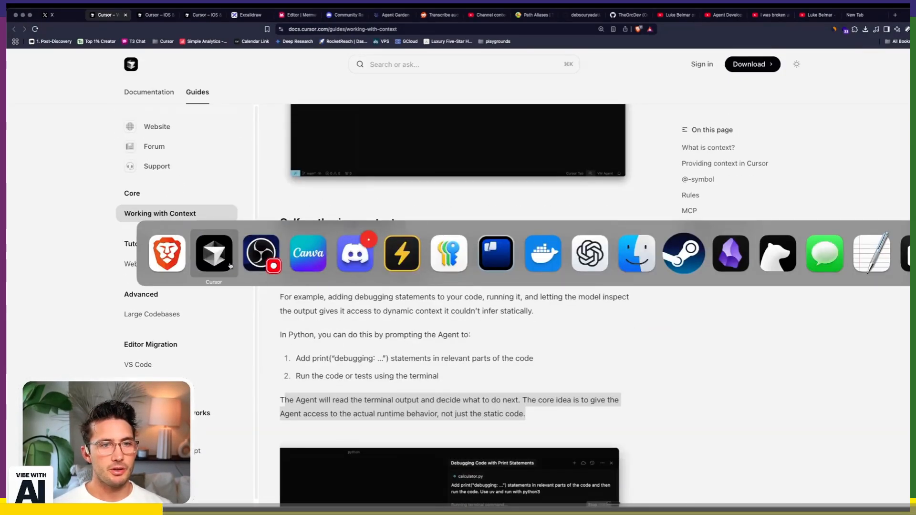
click(228, 264)
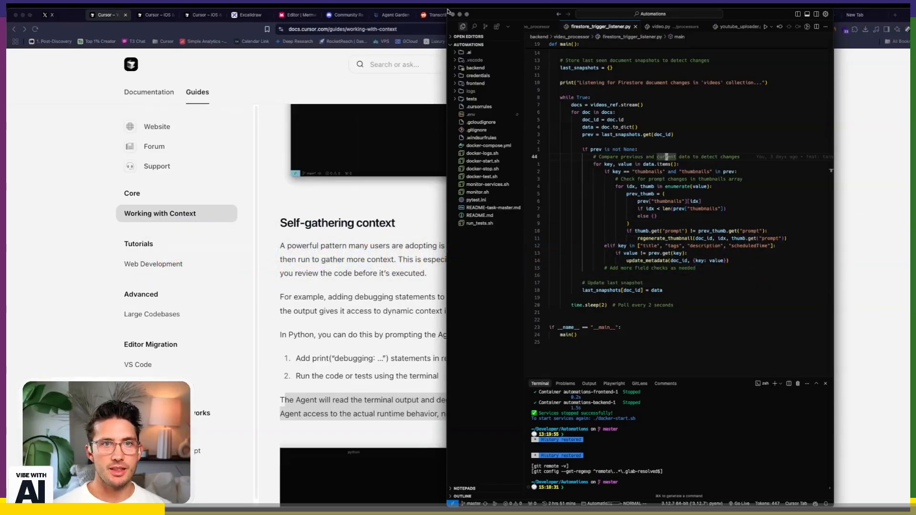
key(ctrl+alt+Return)
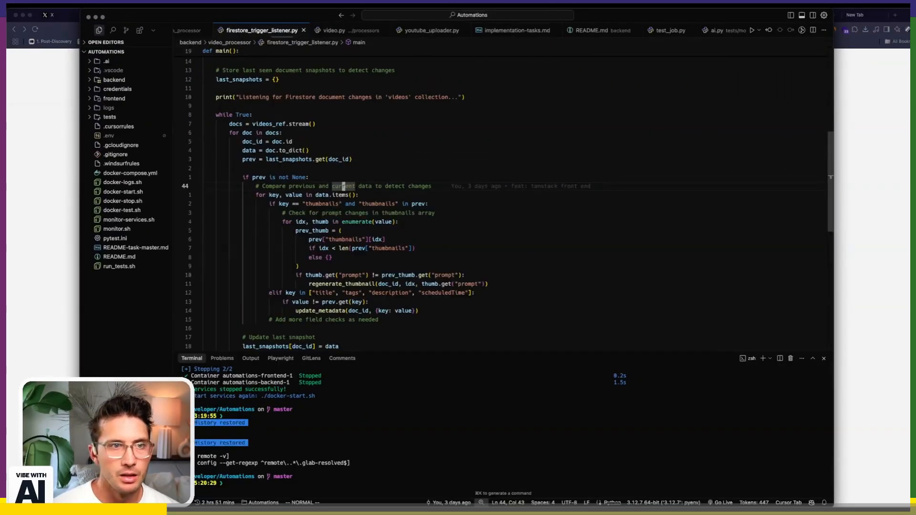
key(super+equal)
key(super+equal)
key(super+minus)
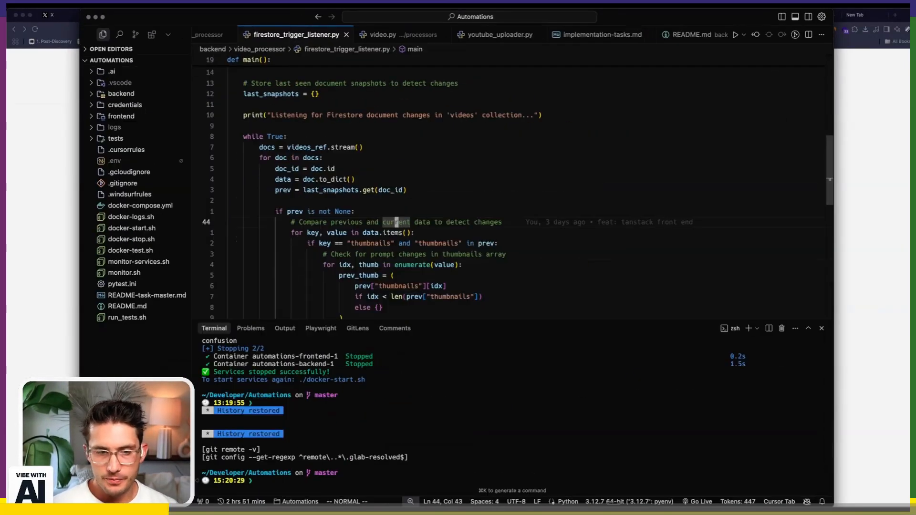
key(ctrl+alt+Return)
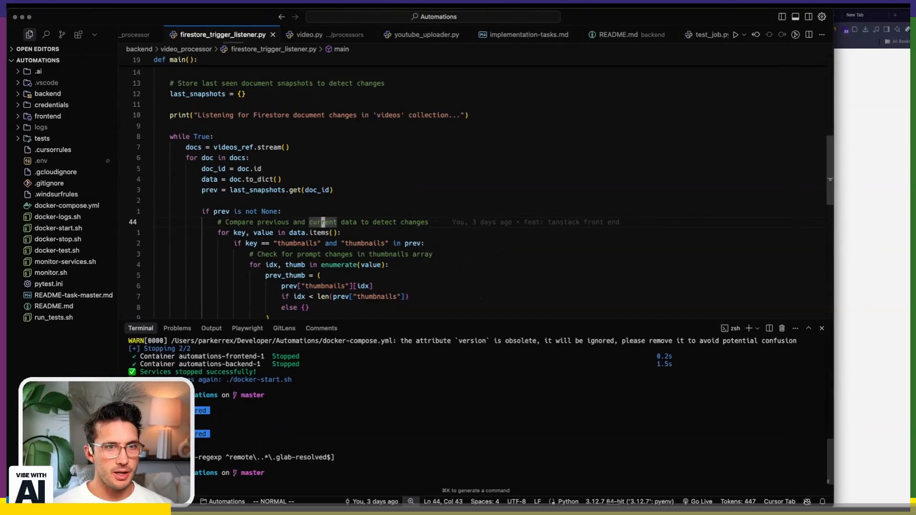
key(ctrl+alt+Return)
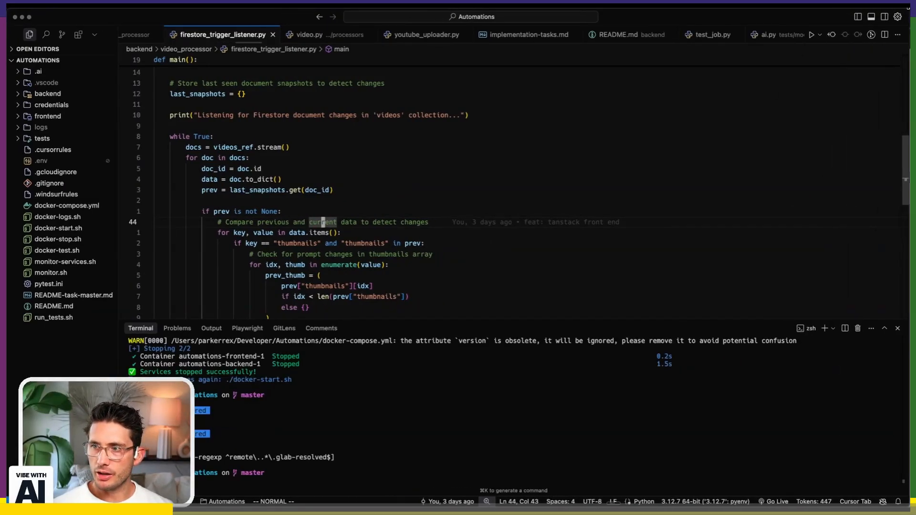
scroll(408, 156, up, 5)
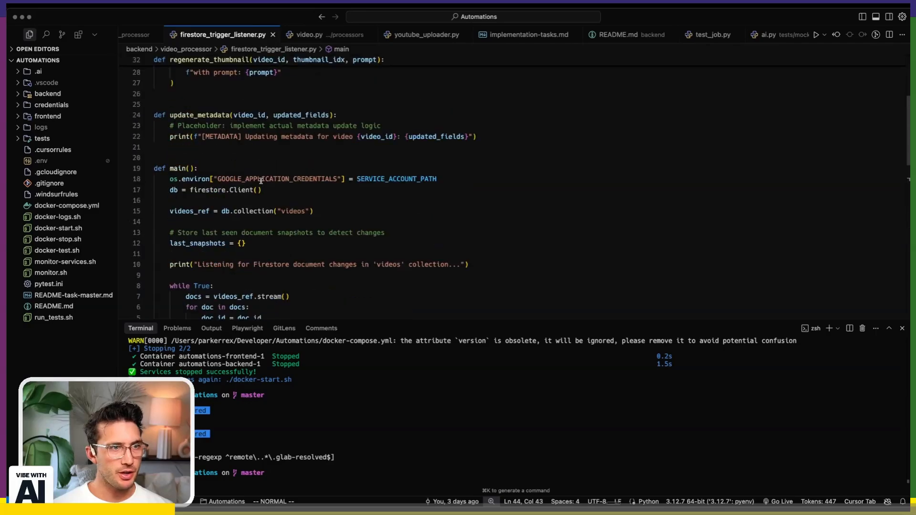
scroll(322, 172, up, 1)
scroll(260, 181, up, 1)
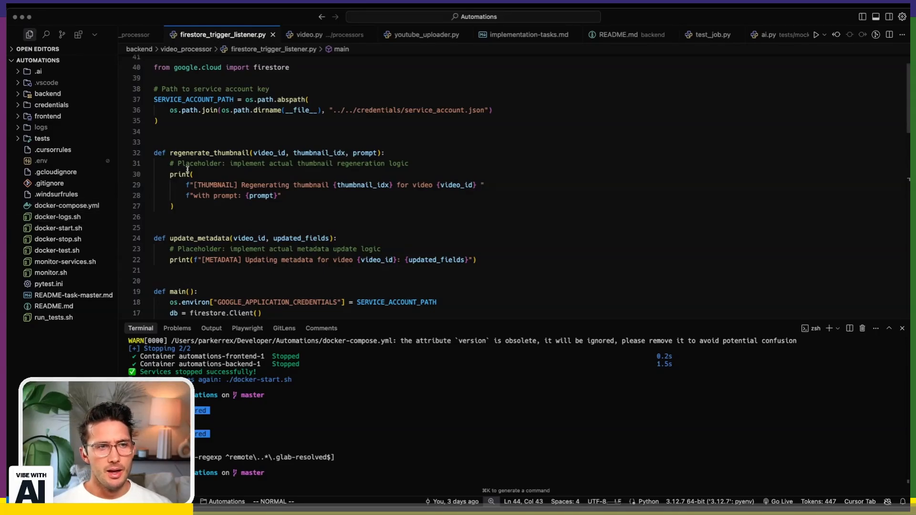
key(super+Tab)
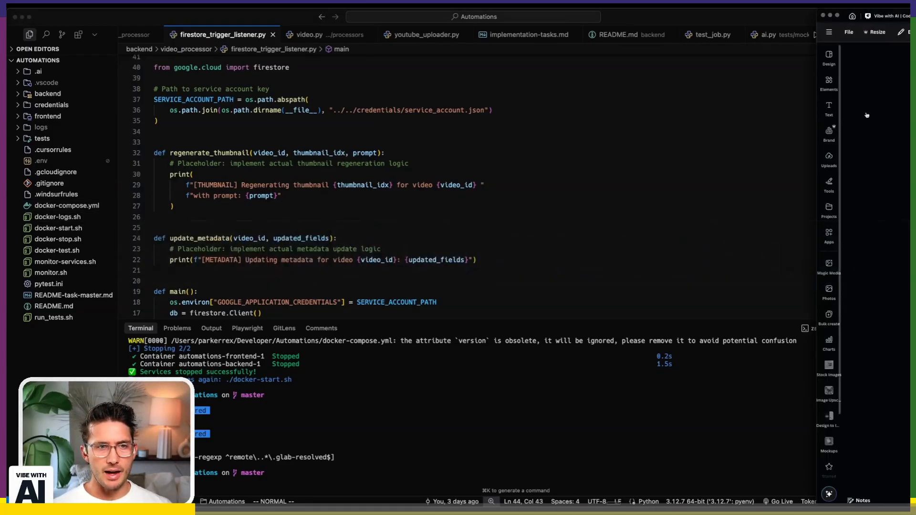
key(ctrl+alt+Left)
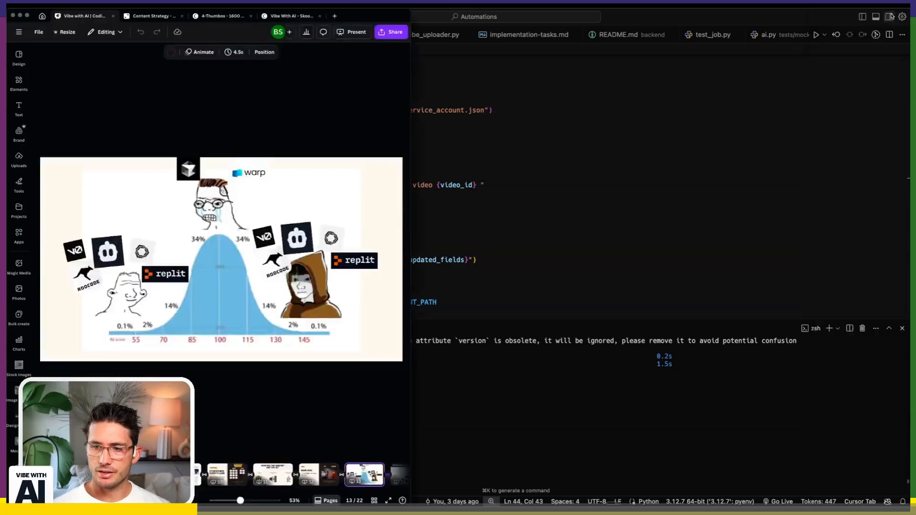
key(ctrl+alt+Return)
key(Down)
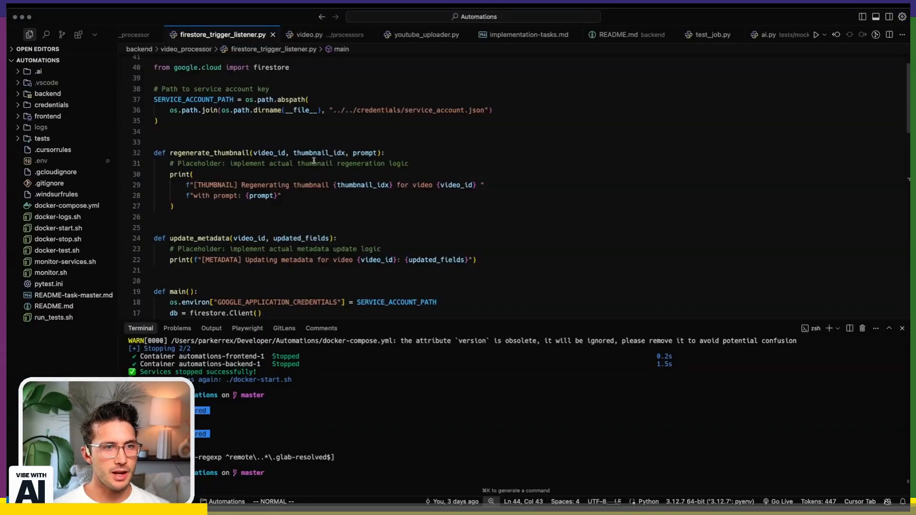
scroll(207, 133, up, 2)
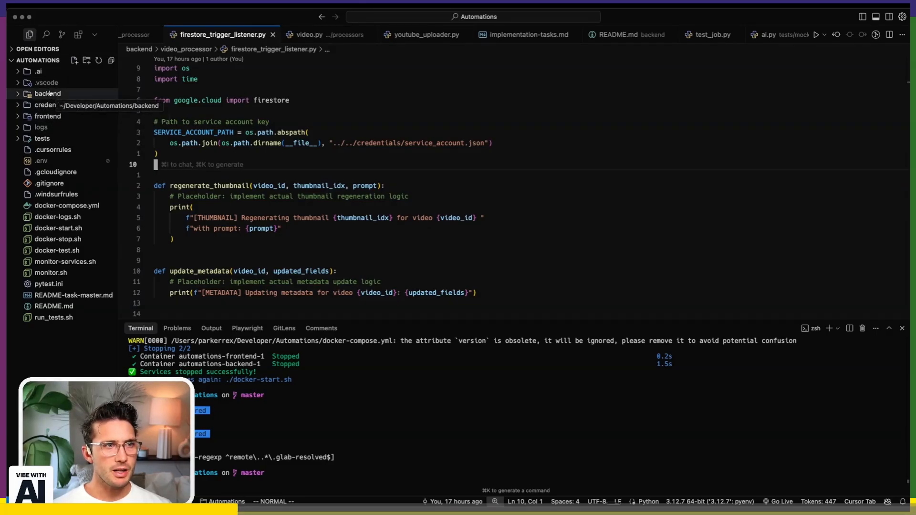
Expand the .ai folder in the Explorer to reveal new.md.
click(42, 72)
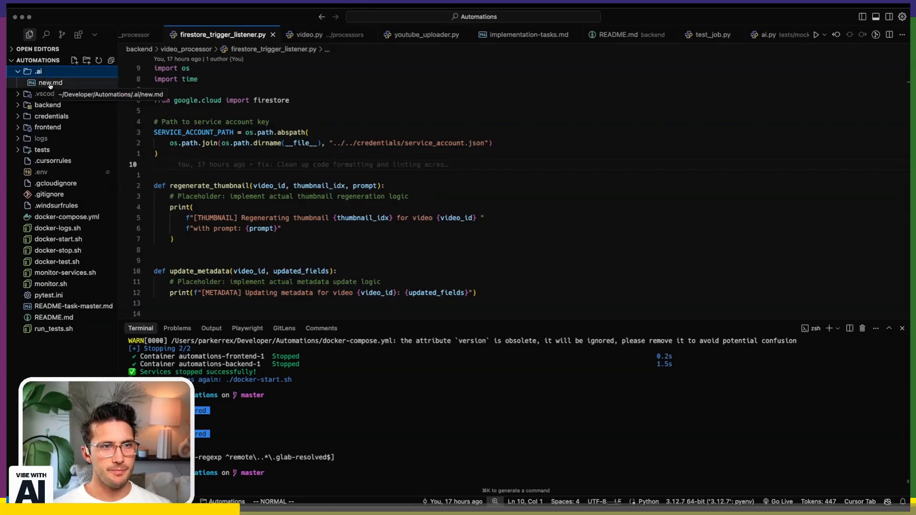
Open new.md, select its first Step1 bullet and hide the terminal so the file fills the editor height.
click(50, 83)
scroll(241, 220, up, 5)
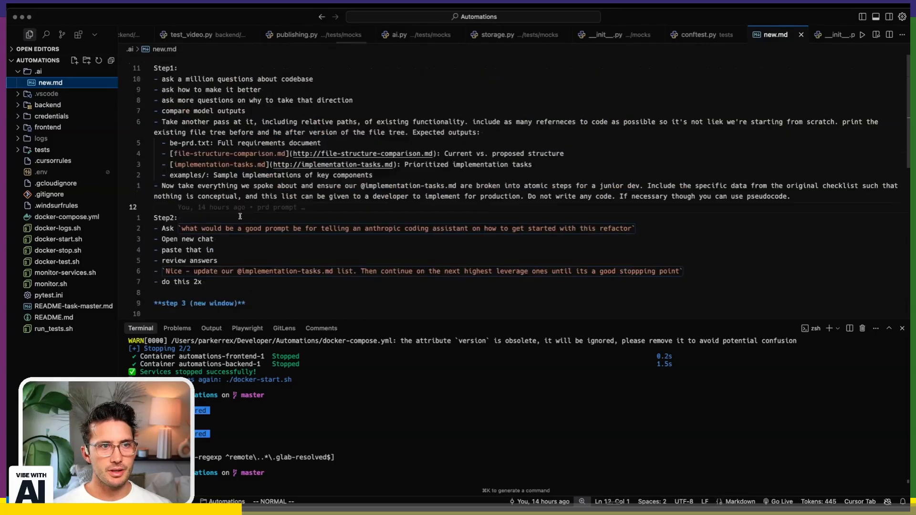
drag(325, 80, 153, 80)
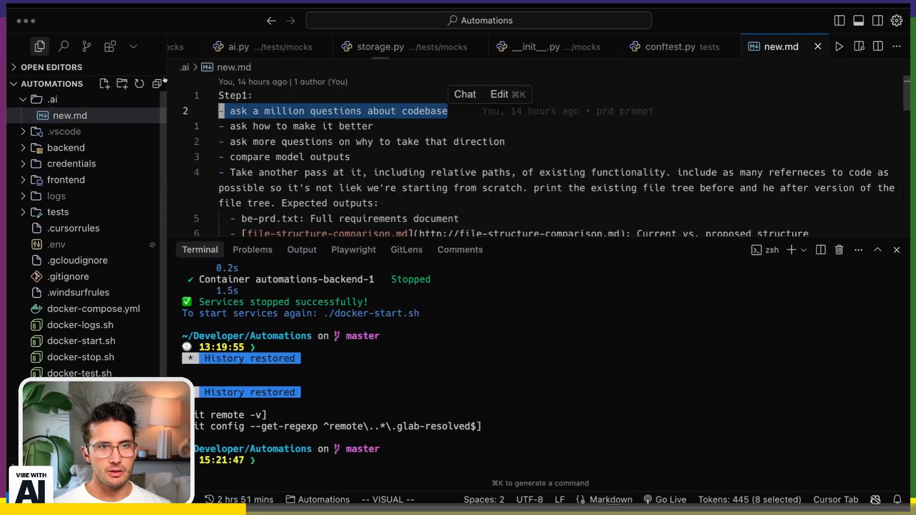
key(super+j)
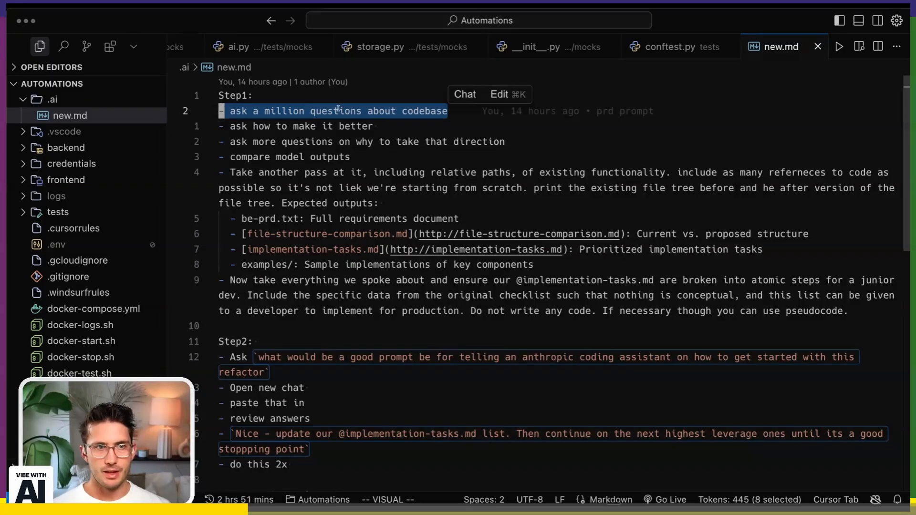
click(339, 111)
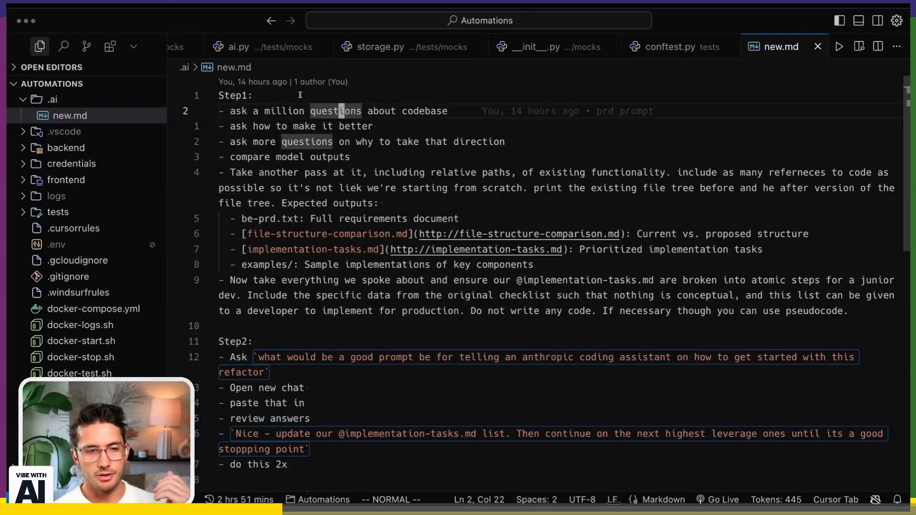
Start a fresh AI chat with new.md attached, clear its leftover text and close the chat panel.
key(super+l)
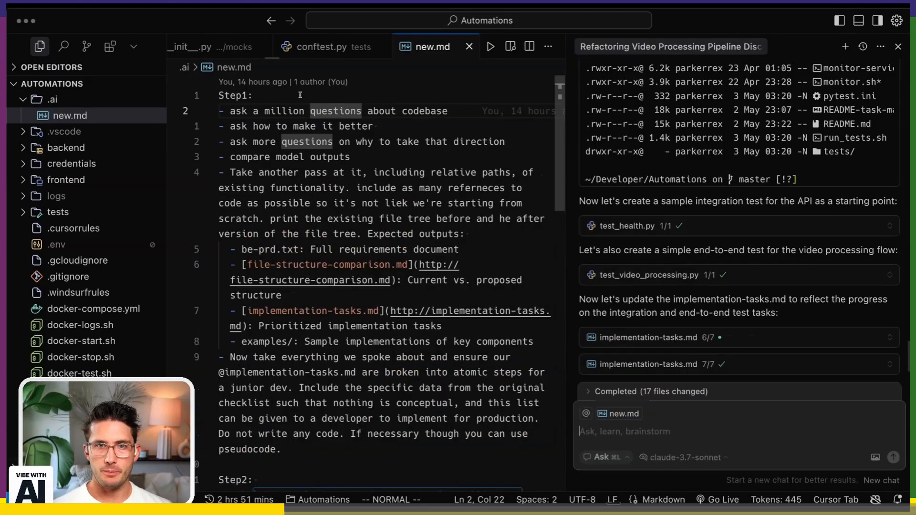
key(super+n)
text(!f1)
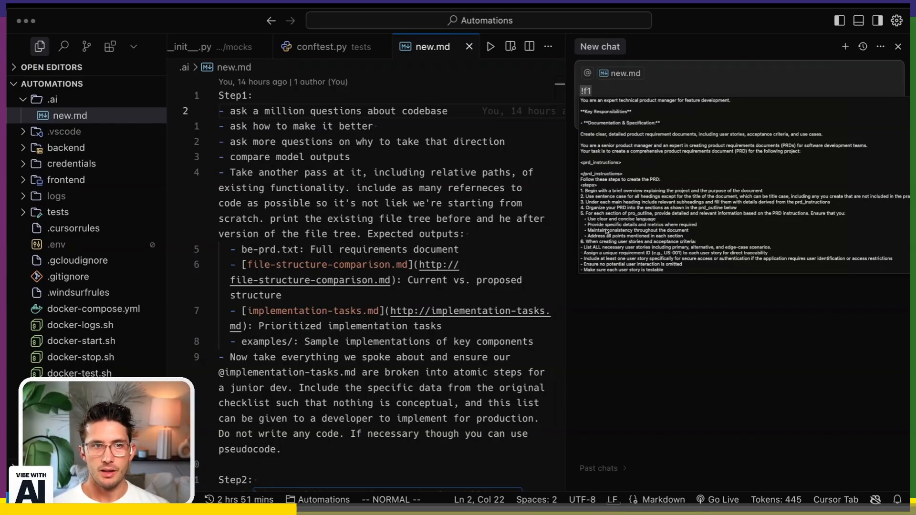
key(Escape)
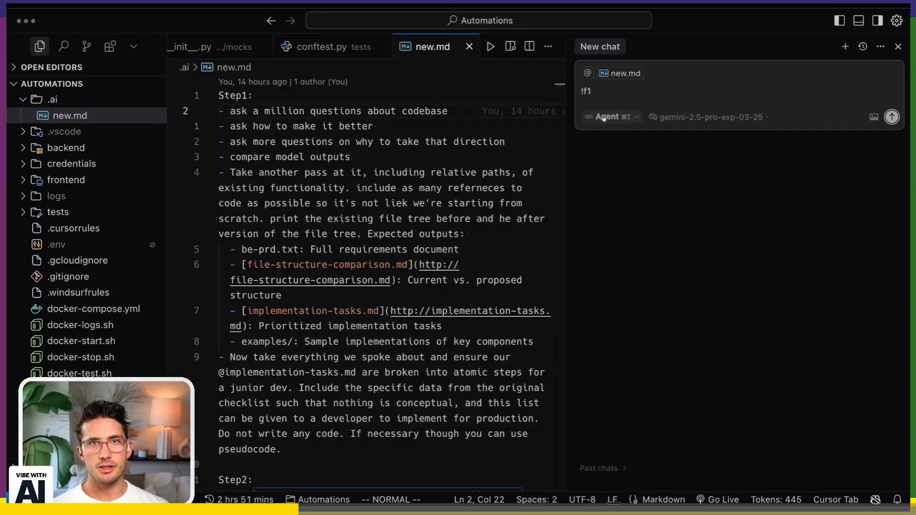
key(BackSpace)
key(BackSpace)
key(BackSpace)
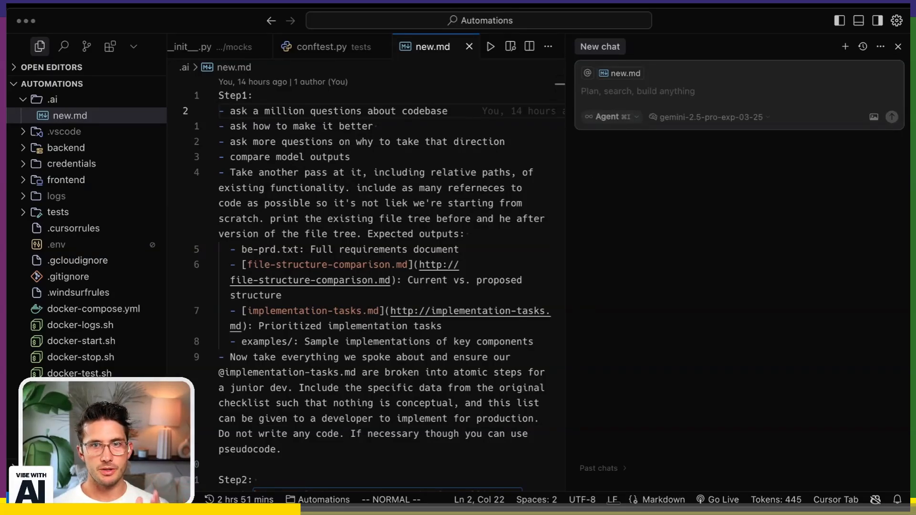
click(898, 47)
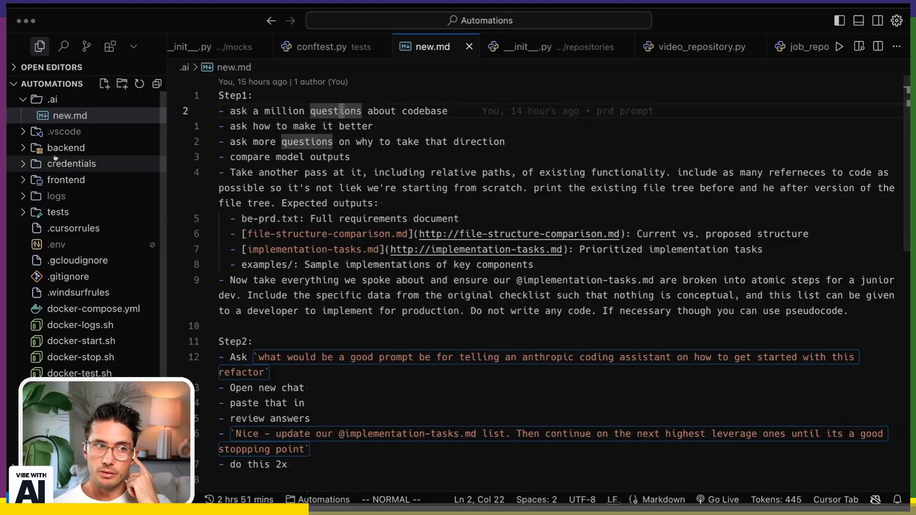
Expand the backend folder and mark the Step 1 lines about asking a million questions and making it better.
click(66, 147)
scroll(78, 256, down, 1)
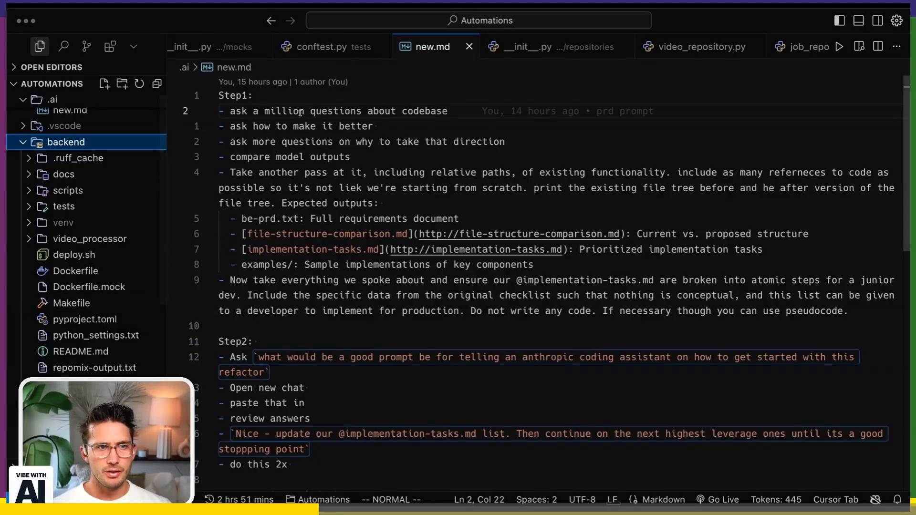
drag(449, 110, 219, 111)
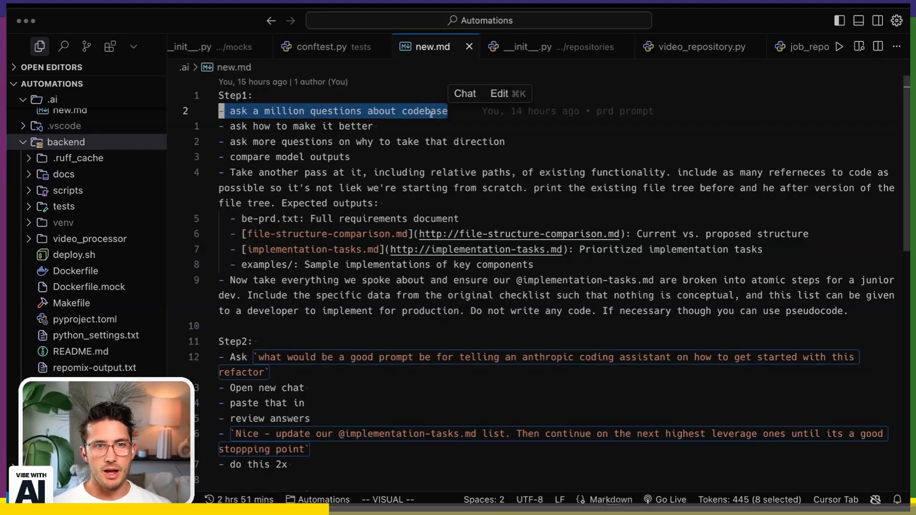
drag(379, 127, 215, 126)
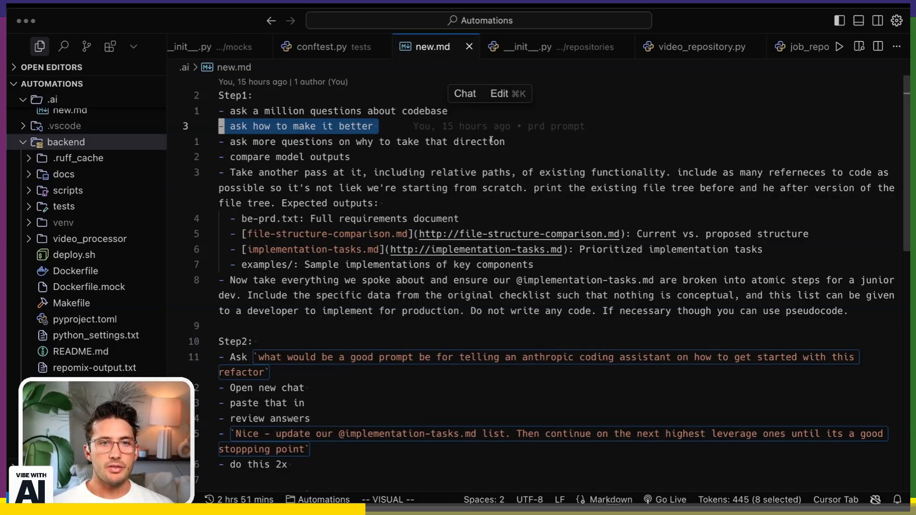
Mark the ask-more-questions line, the compare-model-outputs paragraph and the relative paths phrase.
double_click(460, 141)
drag(460, 141, 220, 142)
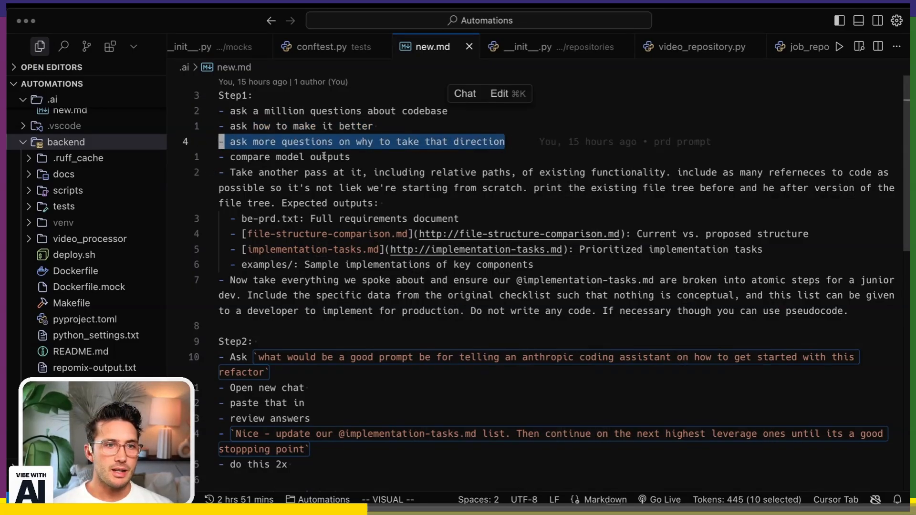
mouse_move(351, 156)
mouse_down()
mouse_move(236, 158)
mouse_move(379, 203)
mouse_up()
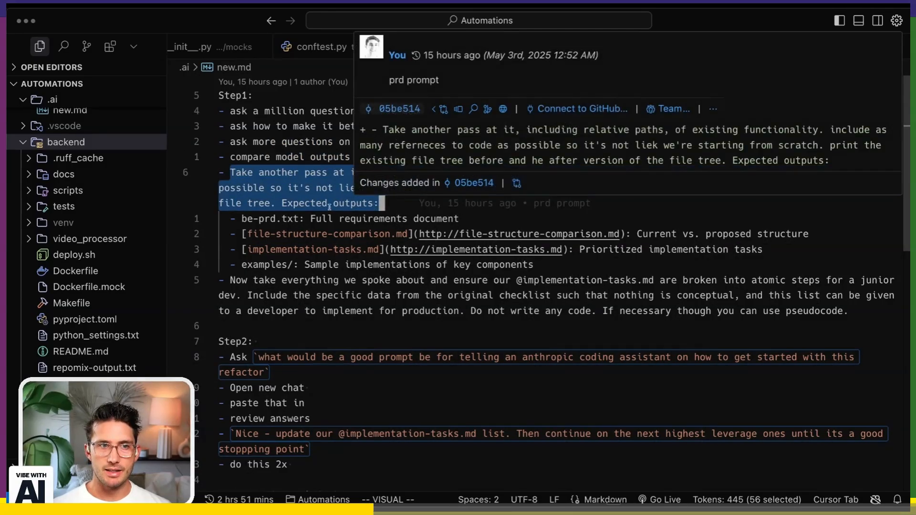
key(Escape)
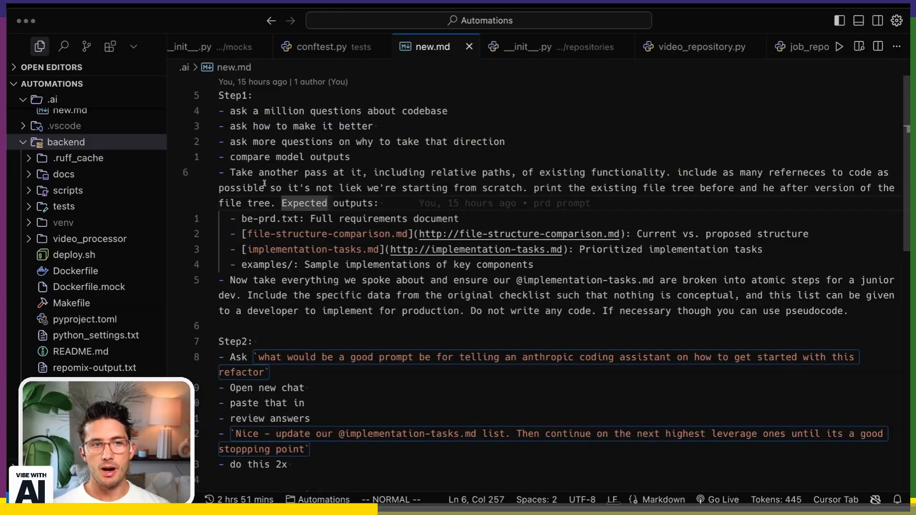
drag(374, 172, 492, 172)
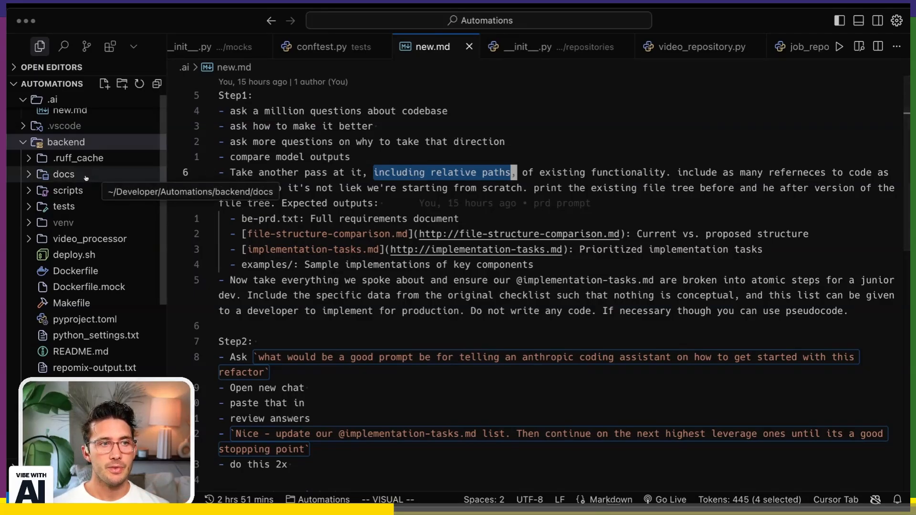
mouse_move(78, 215)
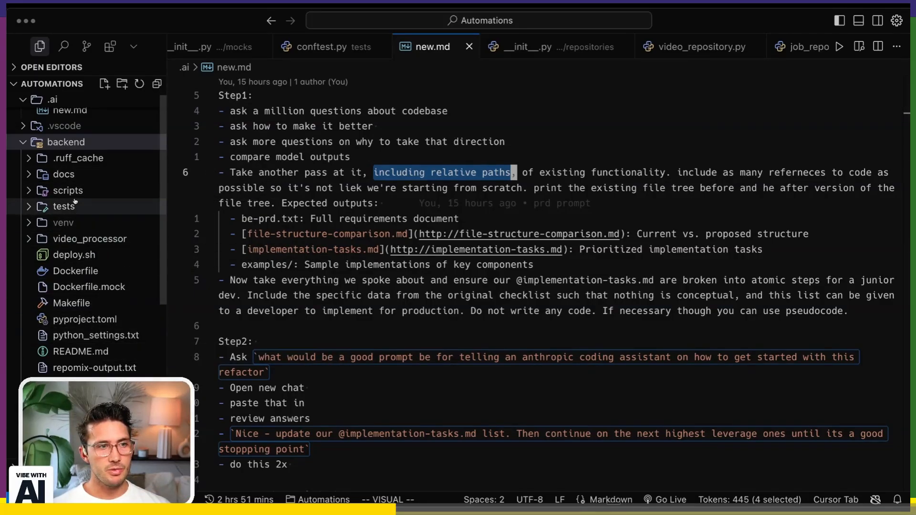
Open file-structure-comparison.md from backend/docs with a widened rendered preview beside the source.
click(63, 174)
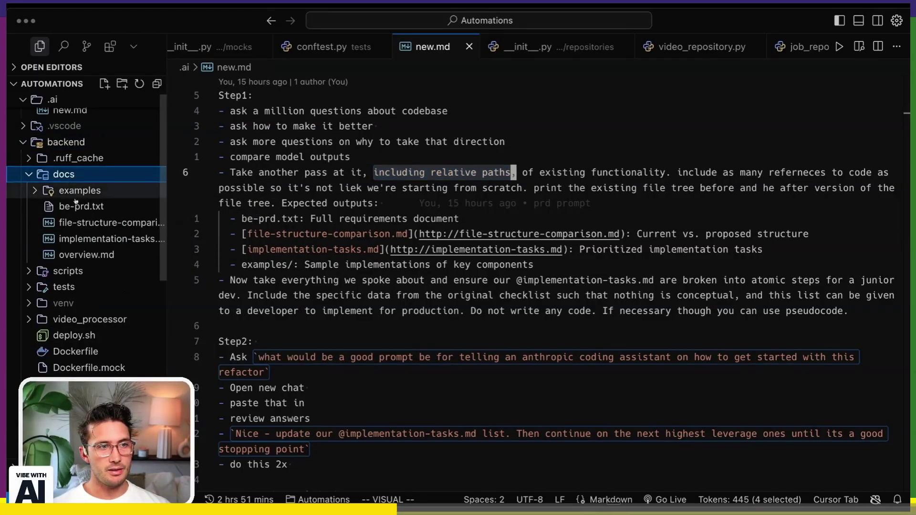
click(91, 223)
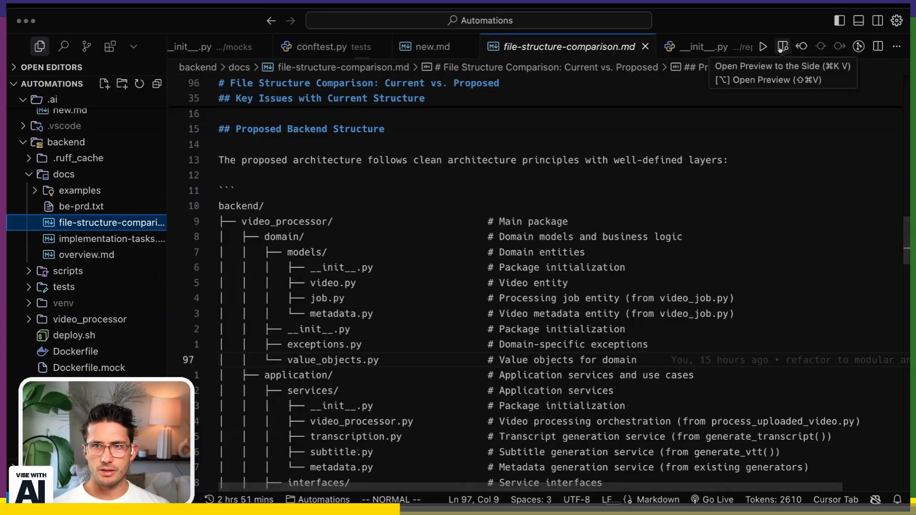
click(780, 47)
drag(541, 236, 222, 206)
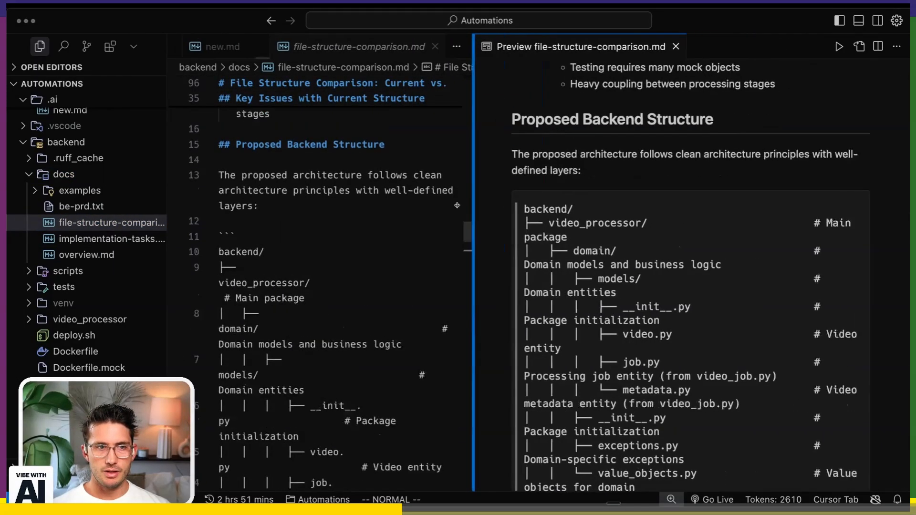
scroll(539, 228, down, 3)
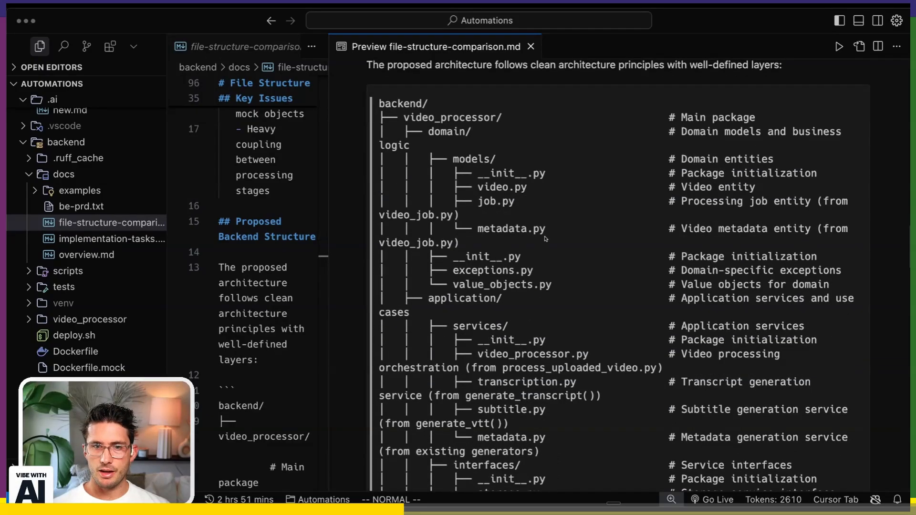
scroll(539, 228, down, 2)
scroll(460, 132, up, 5)
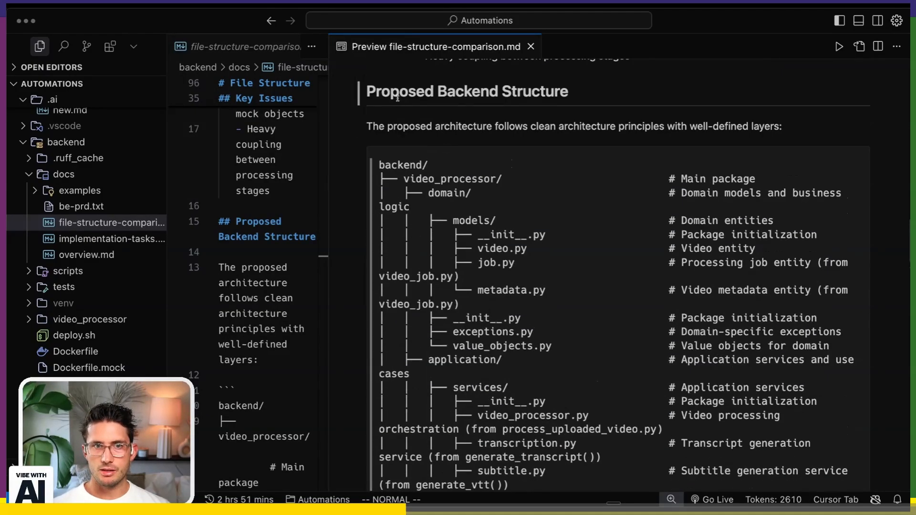
scroll(408, 116, down, 5)
scroll(408, 116, up, 2)
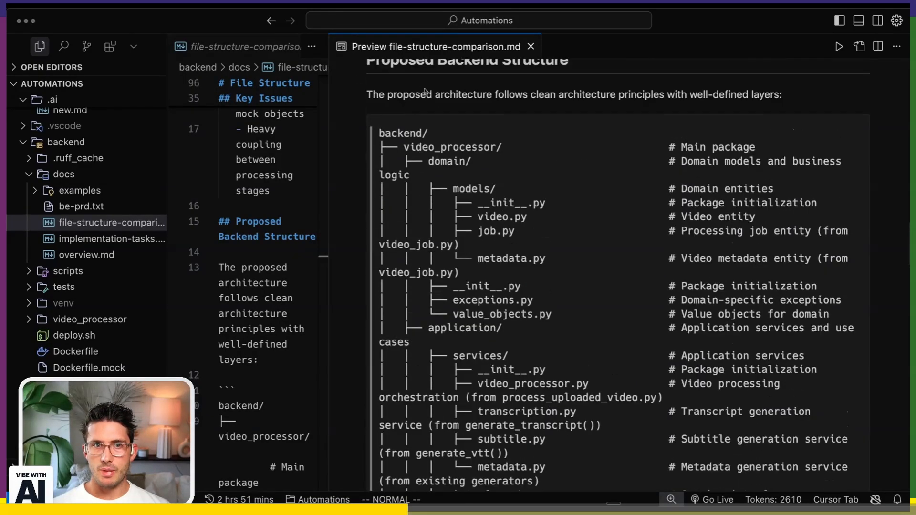
scroll(482, 178, up, 1)
scroll(434, 169, down, 1)
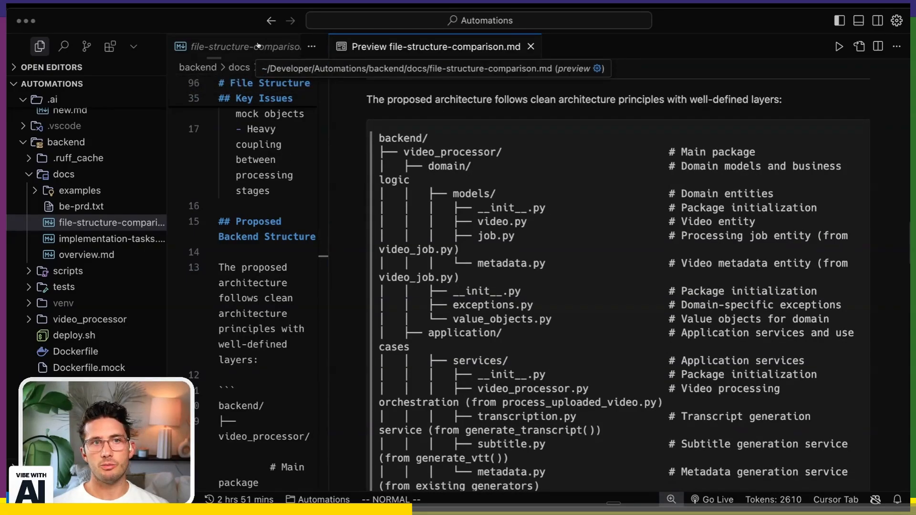
Toggle the maximized tab until the rendered preview fills the whole editor area.
double_click(256, 46)
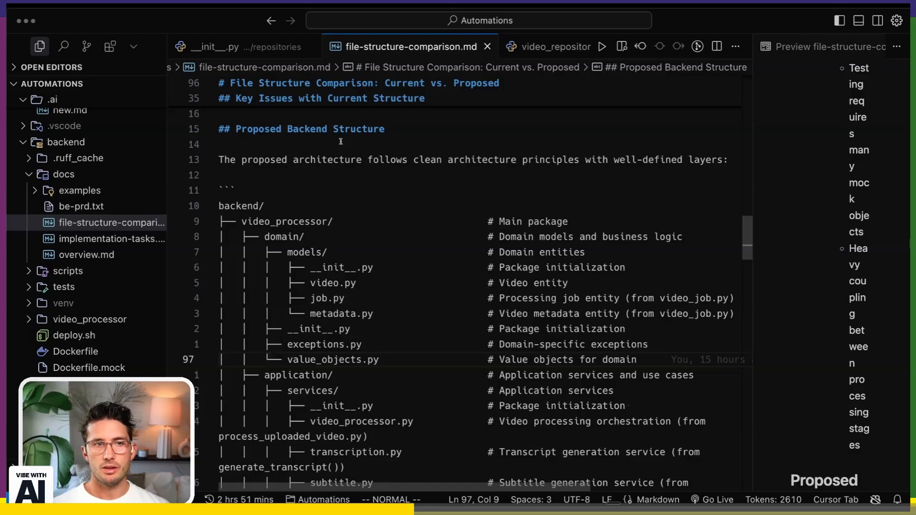
double_click(795, 46)
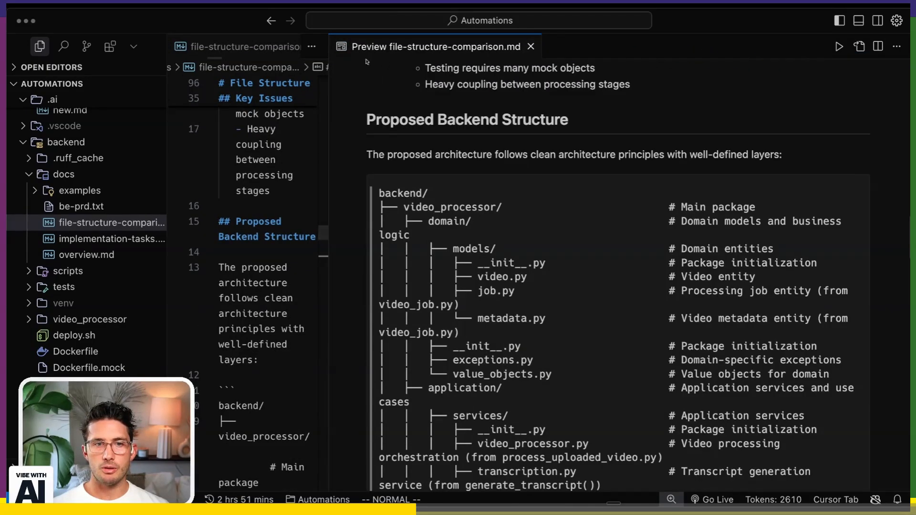
double_click(386, 46)
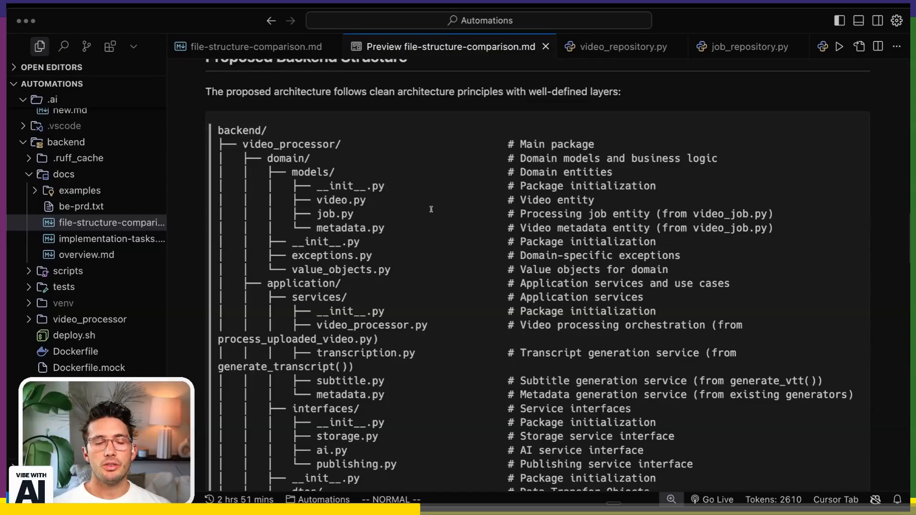
scroll(402, 222, down, 1)
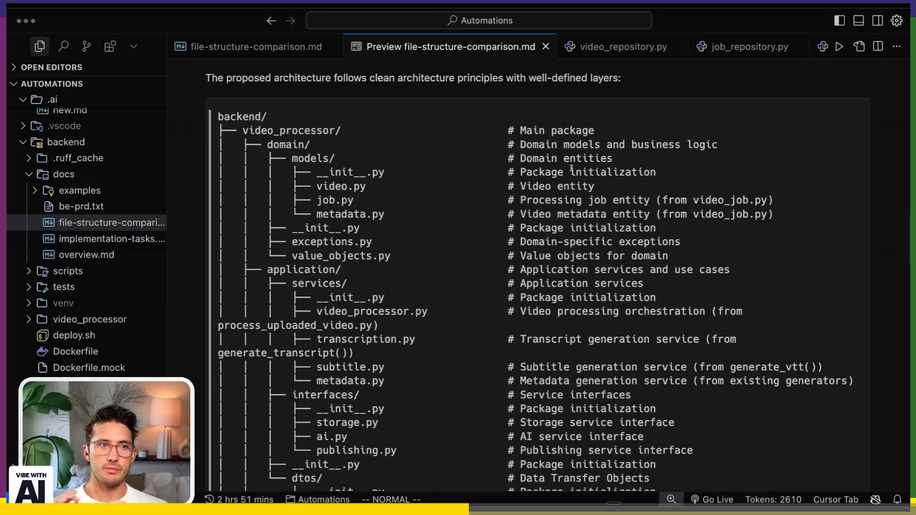
scroll(571, 170, down, 2)
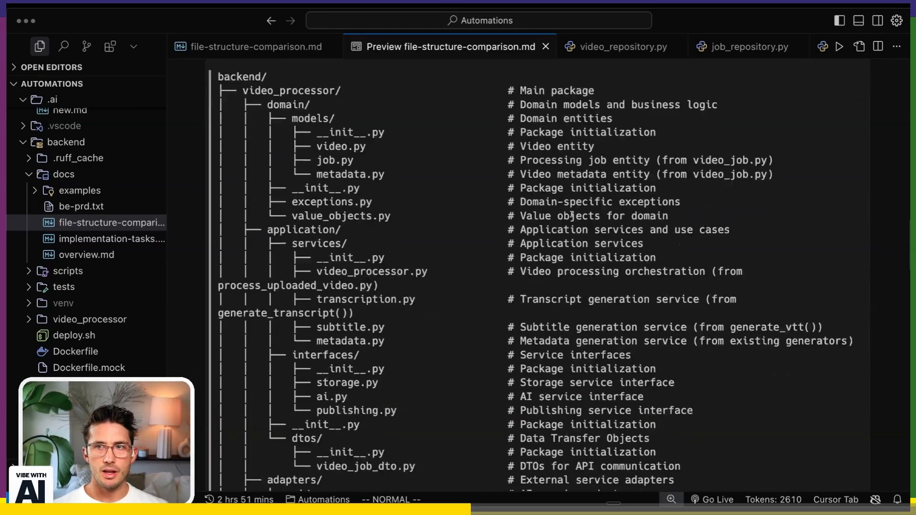
scroll(558, 211, down, 2)
scroll(512, 203, up, 4)
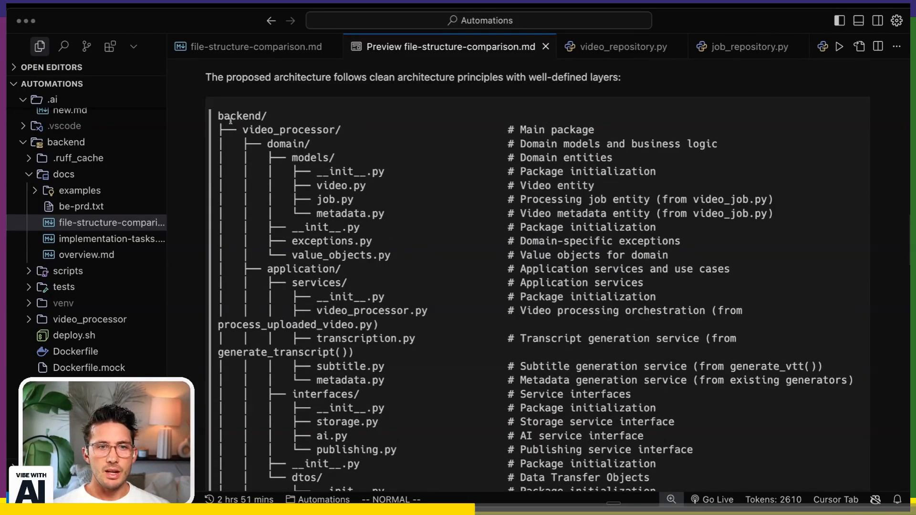
drag(217, 114, 262, 141)
click(362, 197)
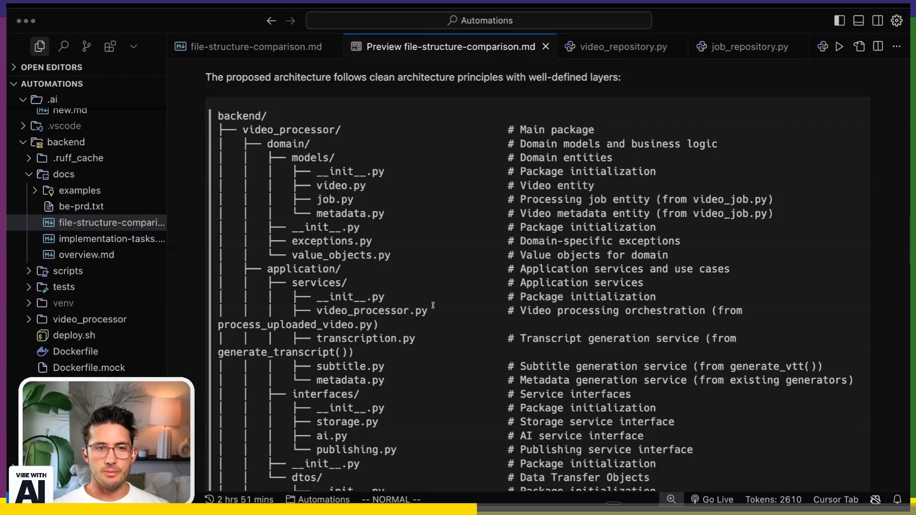
scroll(320, 219, down, 1)
scroll(319, 236, down, 3)
scroll(321, 258, down, 1)
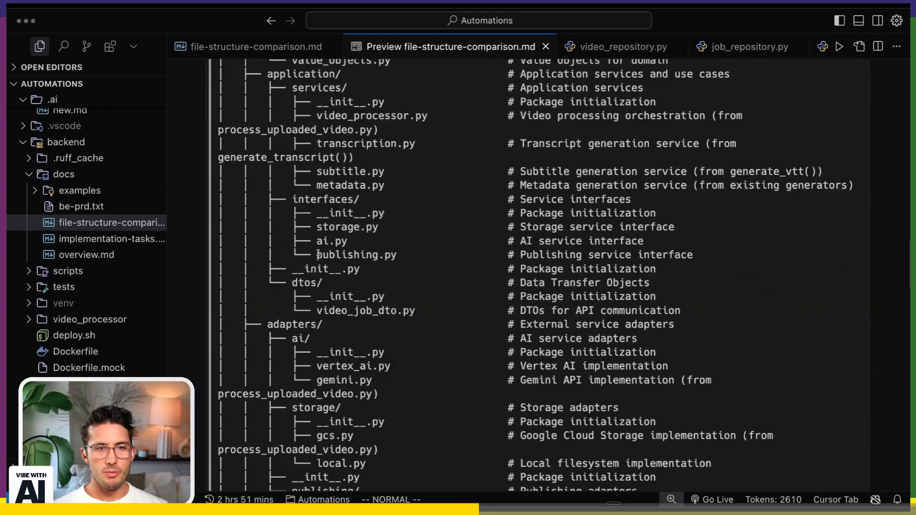
scroll(321, 279, down, 2)
scroll(313, 288, down, 1)
scroll(318, 293, down, 2)
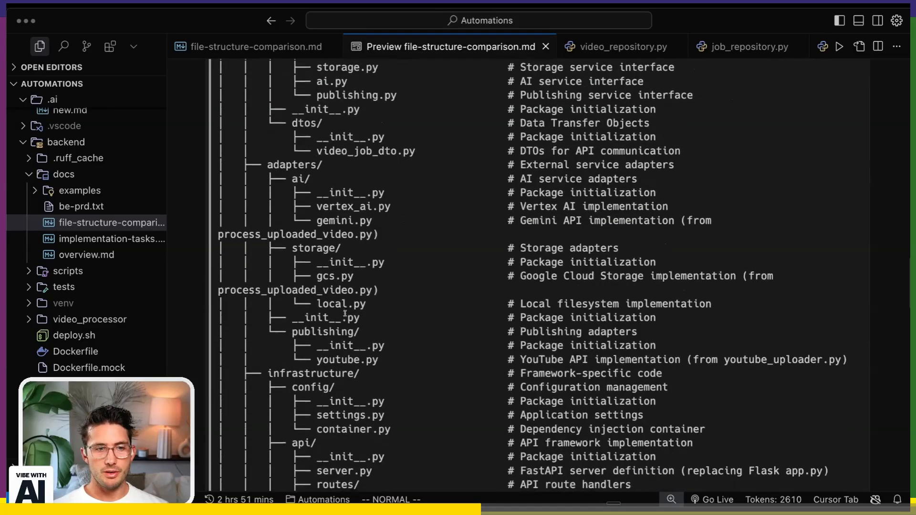
scroll(329, 301, down, 7)
scroll(340, 308, down, 7)
scroll(346, 310, down, 5)
scroll(342, 311, up, 7)
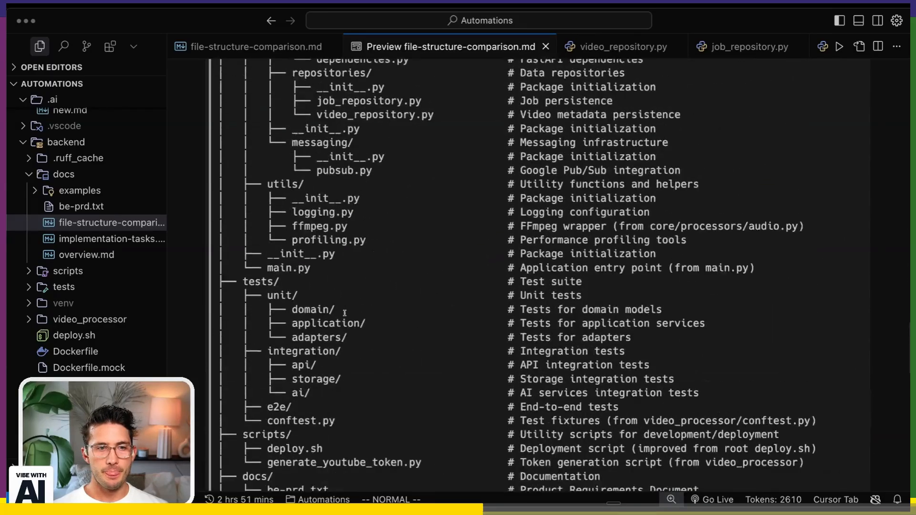
scroll(341, 310, up, 7)
scroll(341, 311, up, 6)
scroll(342, 311, up, 8)
scroll(287, 312, up, 1)
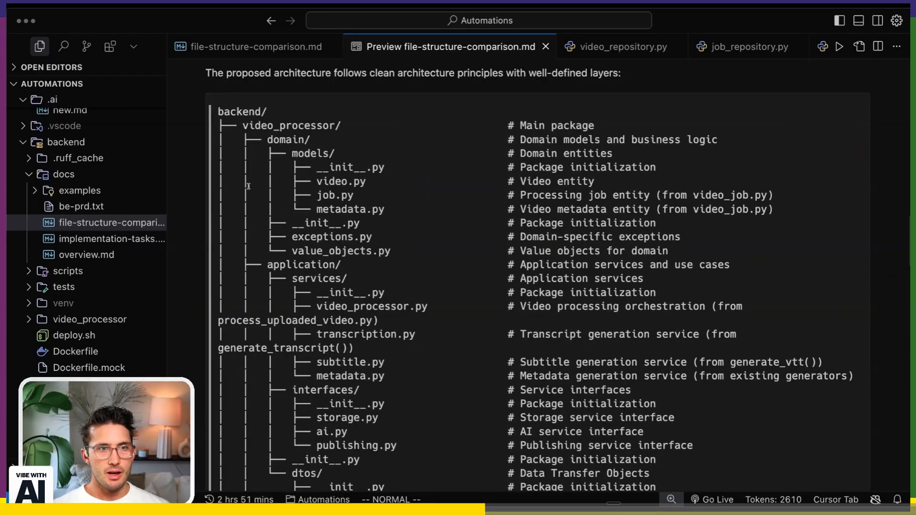
scroll(266, 313, down, 1)
scroll(265, 312, down, 2)
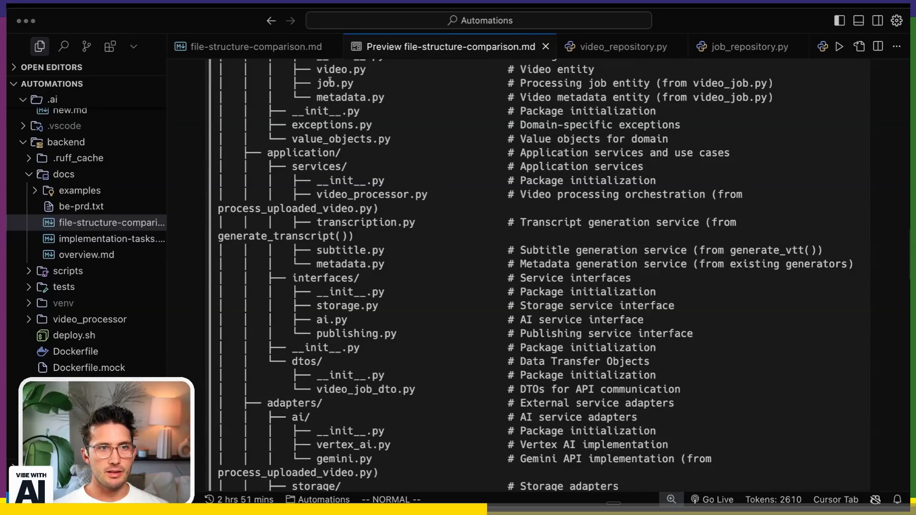
click(546, 46)
scroll(256, 162, down, 1)
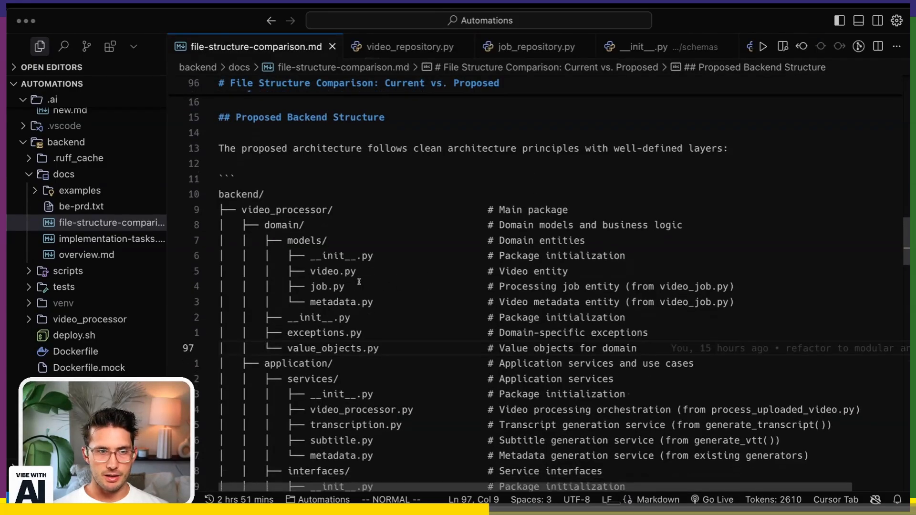
scroll(256, 162, down, 2)
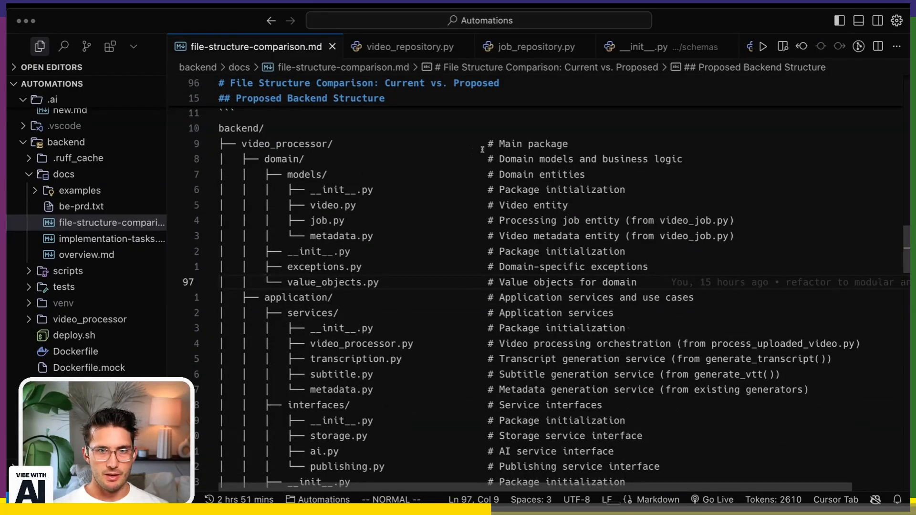
double_click(245, 143)
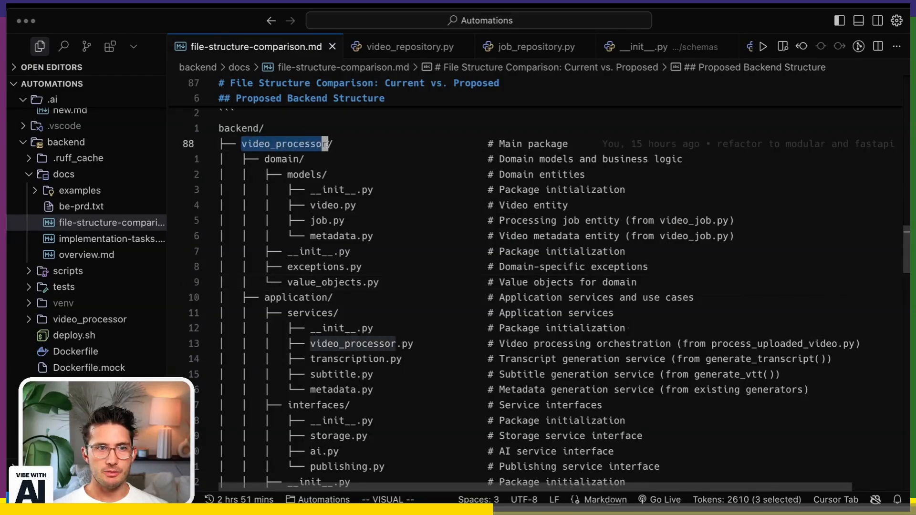
scroll(345, 265, down, 1)
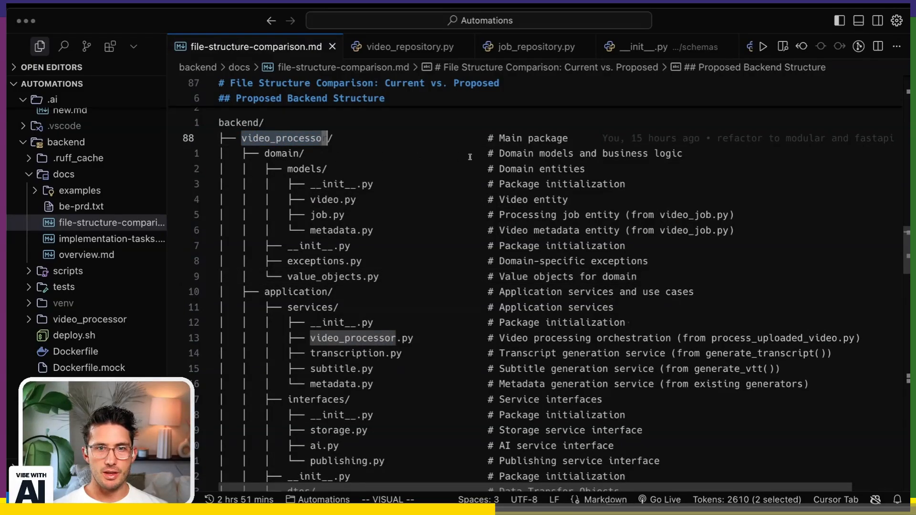
double_click(279, 154)
scroll(299, 159, down, 1)
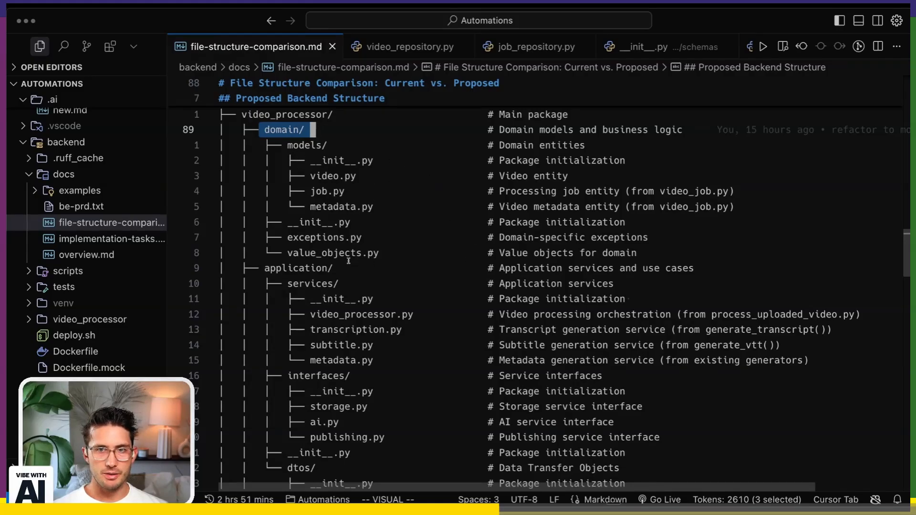
scroll(349, 261, down, 3)
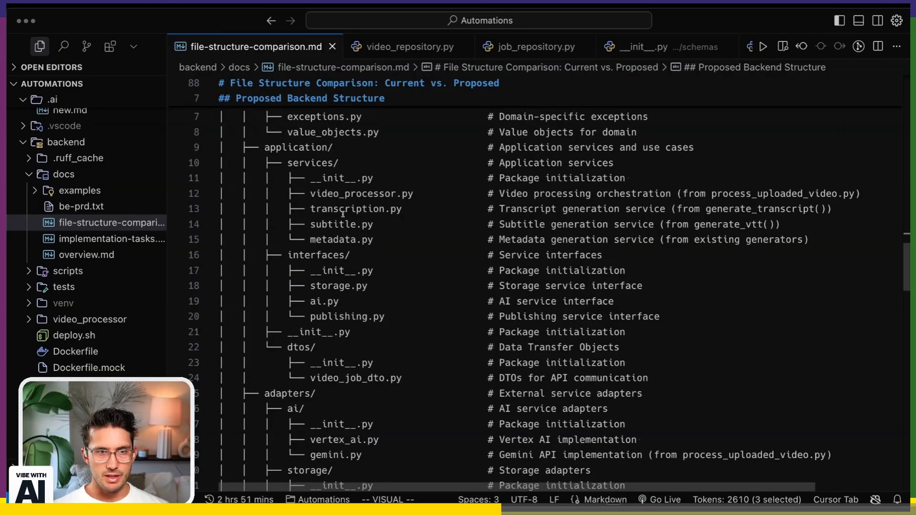
scroll(335, 241, down, 1)
scroll(304, 294, down, 3)
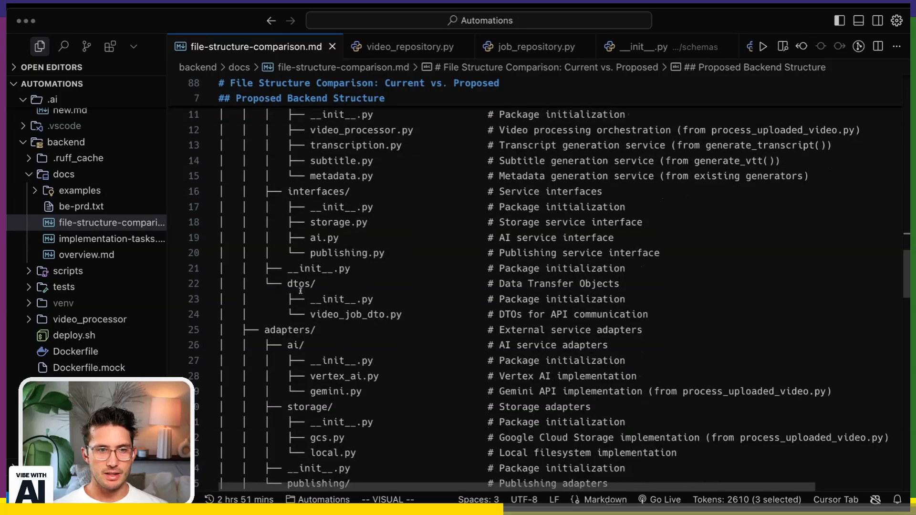
scroll(275, 298, down, 1)
scroll(282, 286, down, 1)
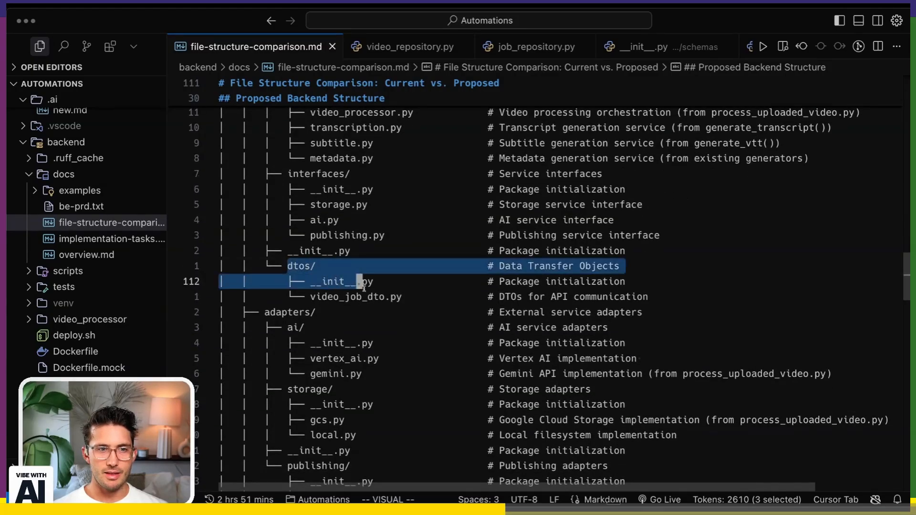
drag(289, 265, 403, 297)
click(512, 297)
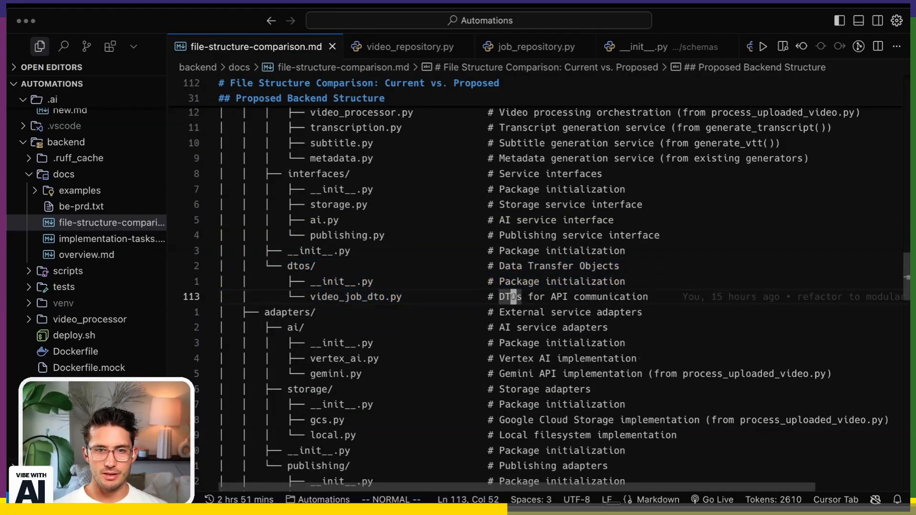
scroll(316, 302, down, 2)
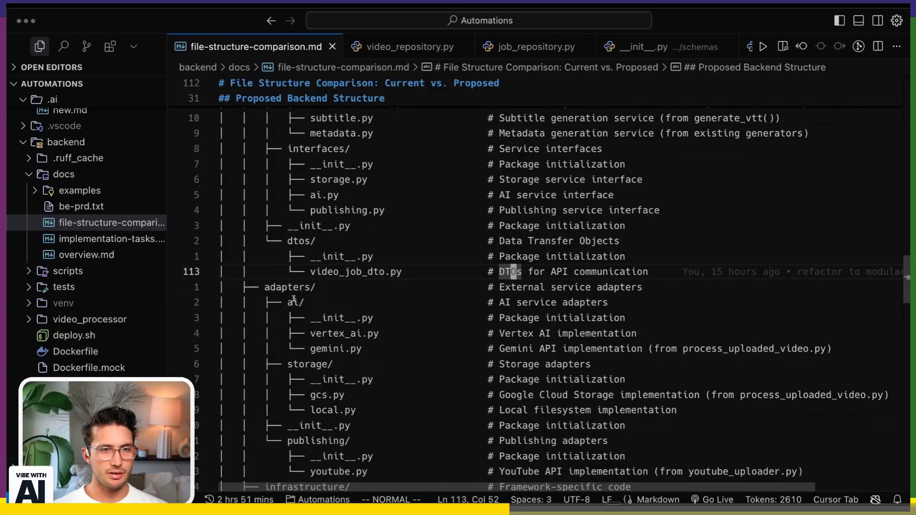
scroll(268, 285, down, 2)
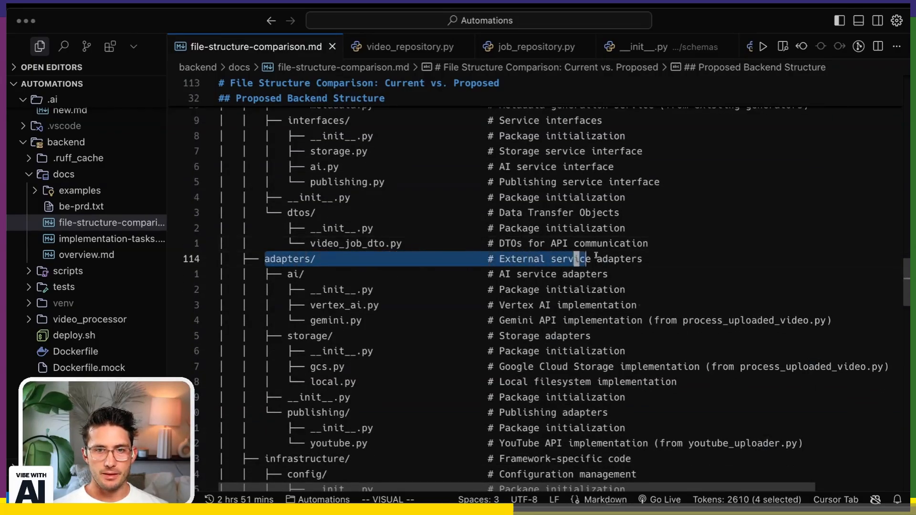
drag(265, 259, 635, 259)
scroll(635, 239, down, 1)
scroll(312, 346, down, 5)
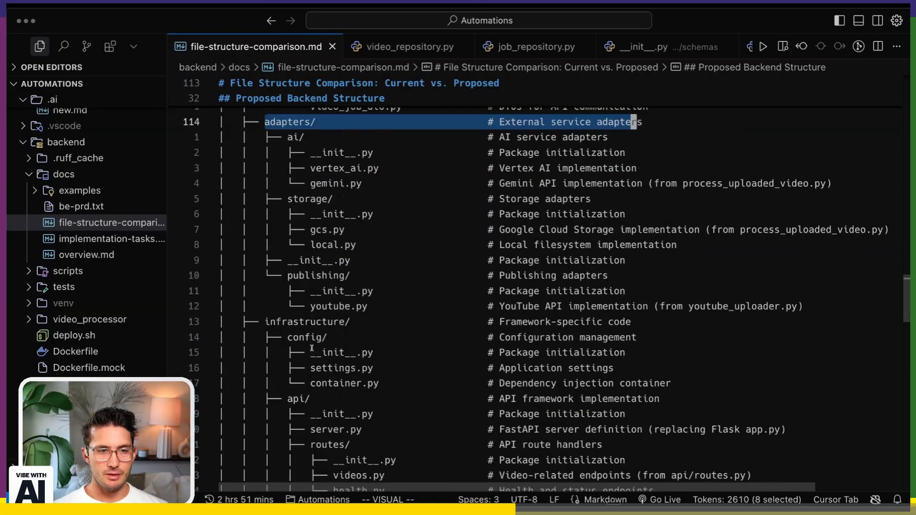
scroll(274, 337, down, 5)
scroll(275, 332, down, 2)
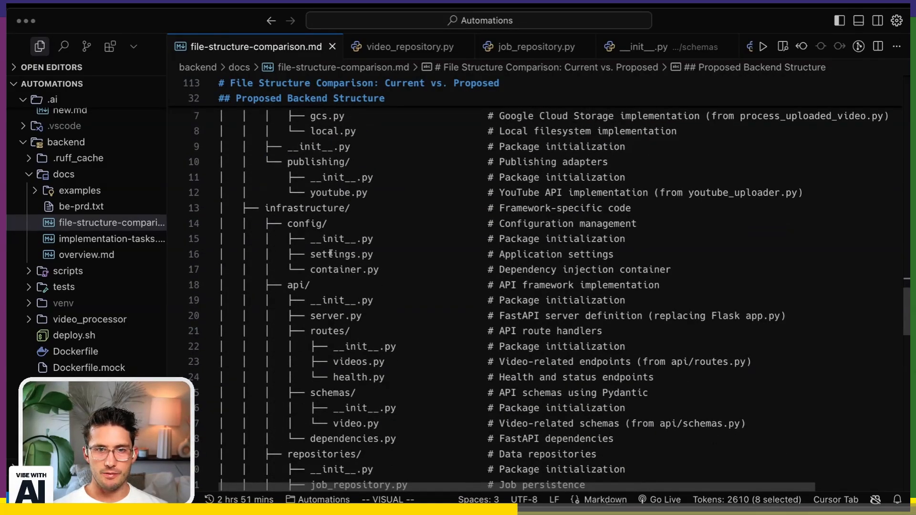
scroll(315, 250, down, 3)
scroll(301, 247, down, 1)
scroll(297, 272, down, 3)
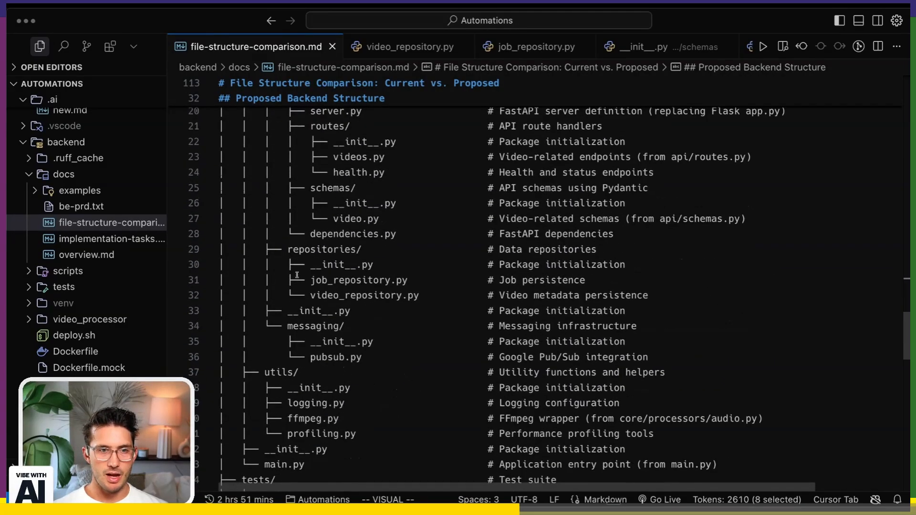
scroll(296, 276, down, 3)
scroll(283, 248, down, 1)
scroll(288, 285, down, 3)
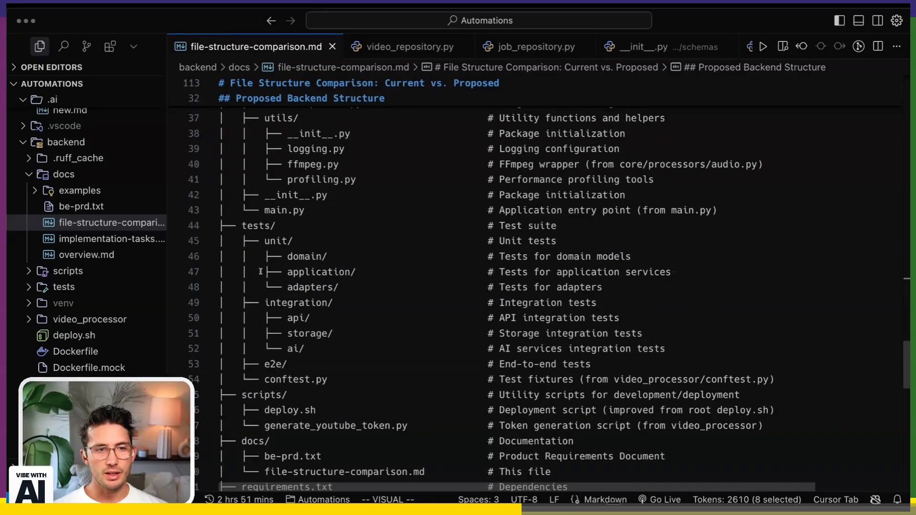
scroll(262, 279, down, 2)
scroll(280, 324, down, 2)
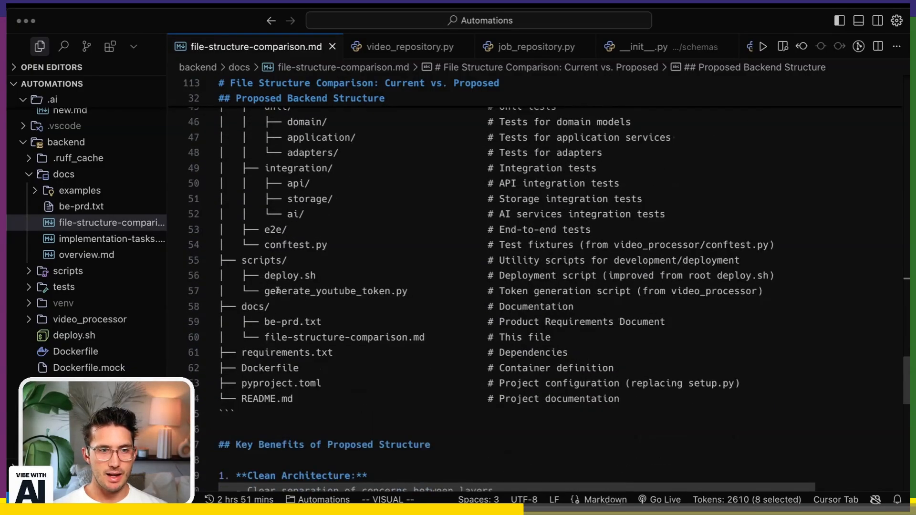
scroll(293, 382, down, 3)
scroll(283, 344, down, 1)
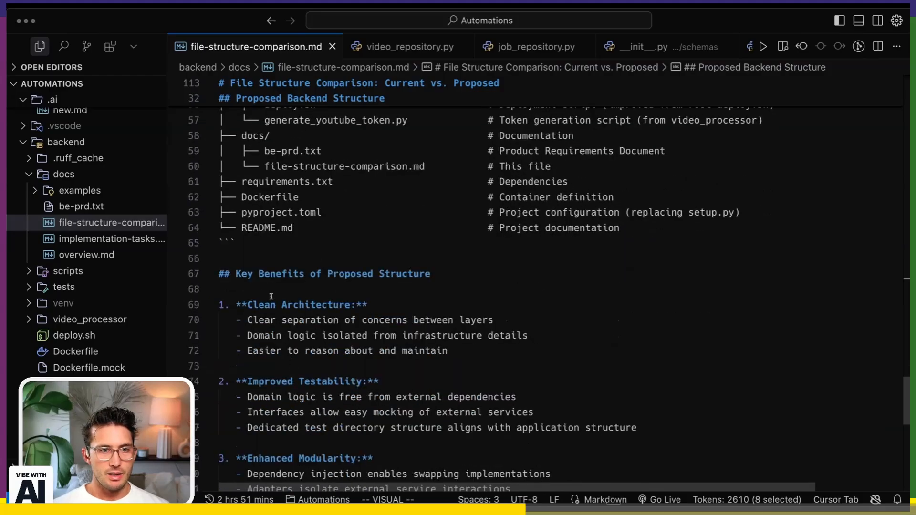
scroll(269, 300, down, 3)
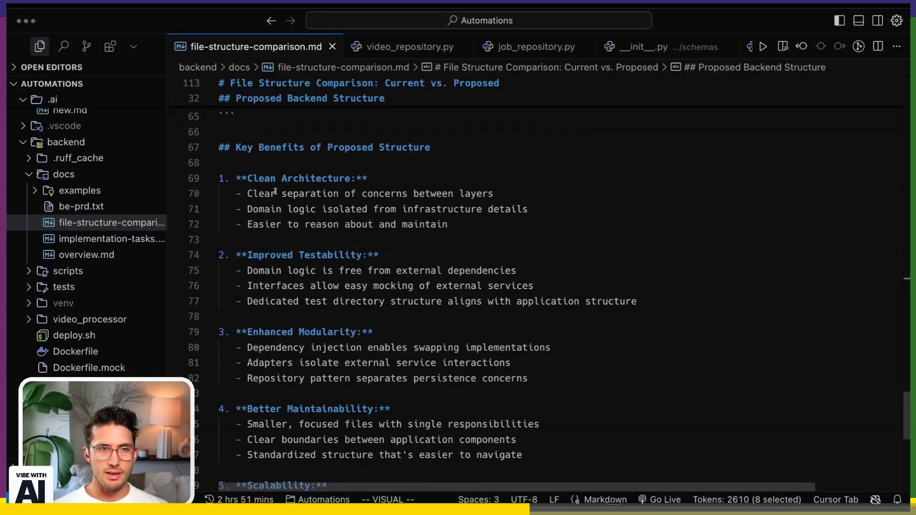
scroll(276, 214, down, 3)
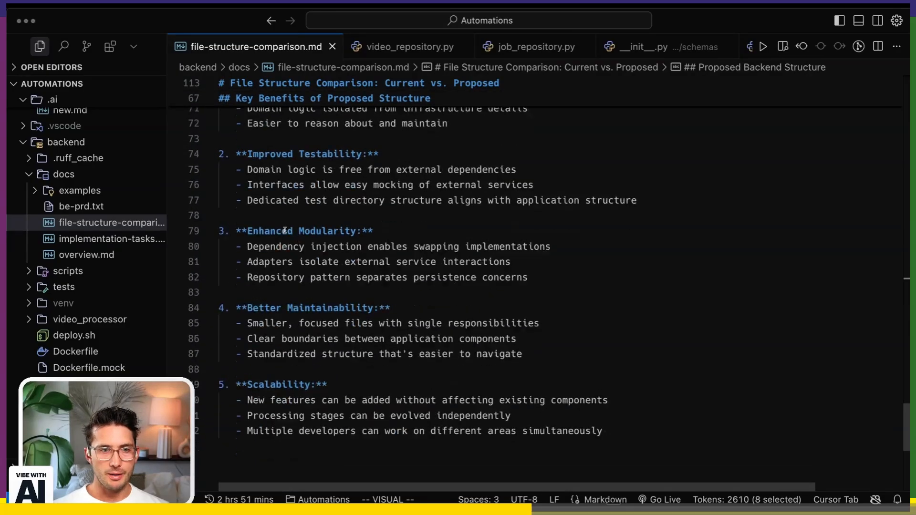
scroll(286, 231, down, 3)
scroll(398, 301, up, 6)
scroll(398, 301, up, 6)
scroll(398, 301, up, 1)
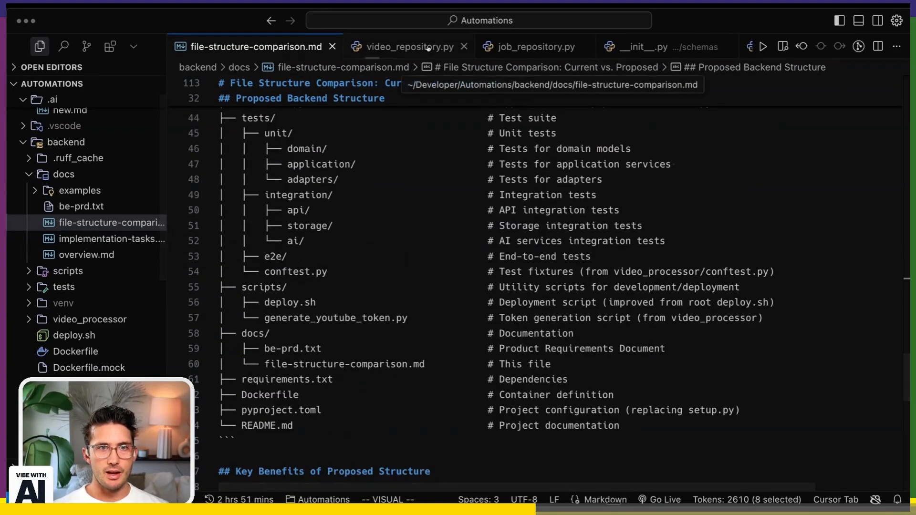
scroll(66, 144, up, 1)
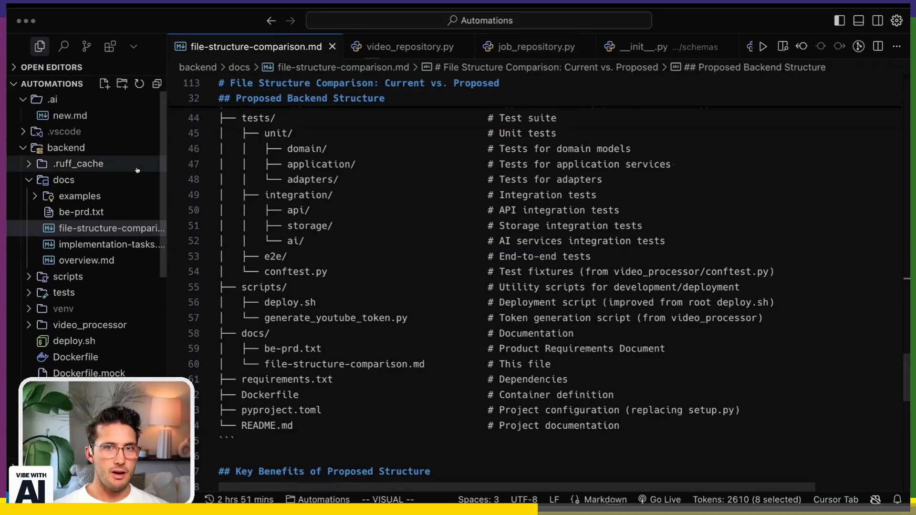
Open new.md and mark the relative paths phrase and the before-and-after file tree instruction.
click(70, 115)
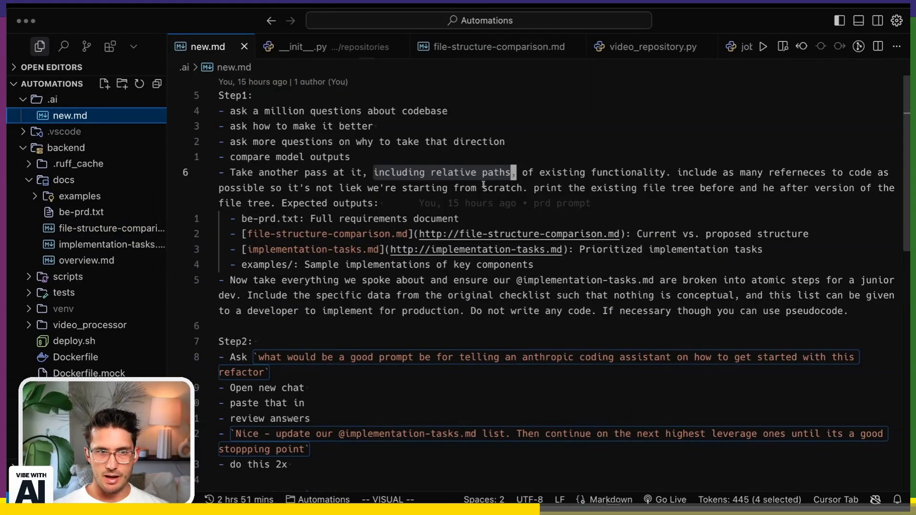
click(255, 173)
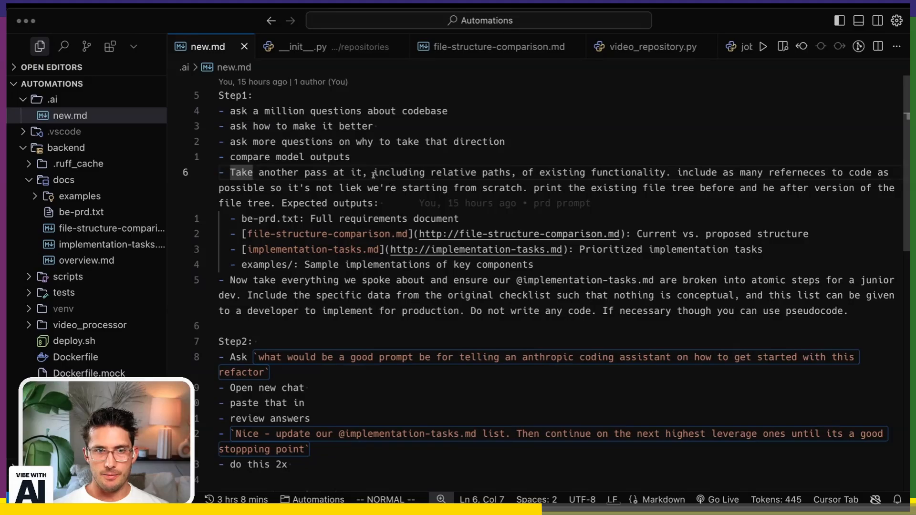
mouse_move(374, 173)
mouse_down()
mouse_move(637, 174)
mouse_move(789, 189)
mouse_move(387, 202)
mouse_up()
click(341, 188)
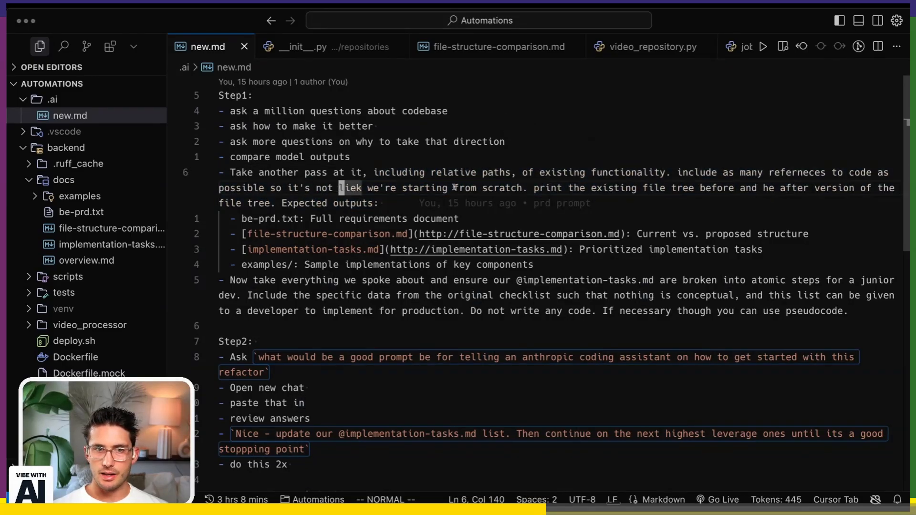
click(539, 187)
drag(539, 188, 547, 204)
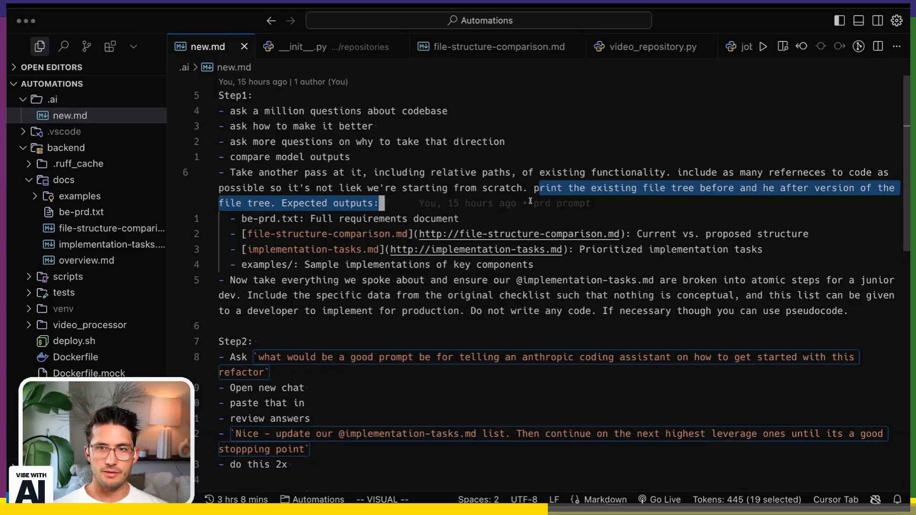
mouse_move(504, 204)
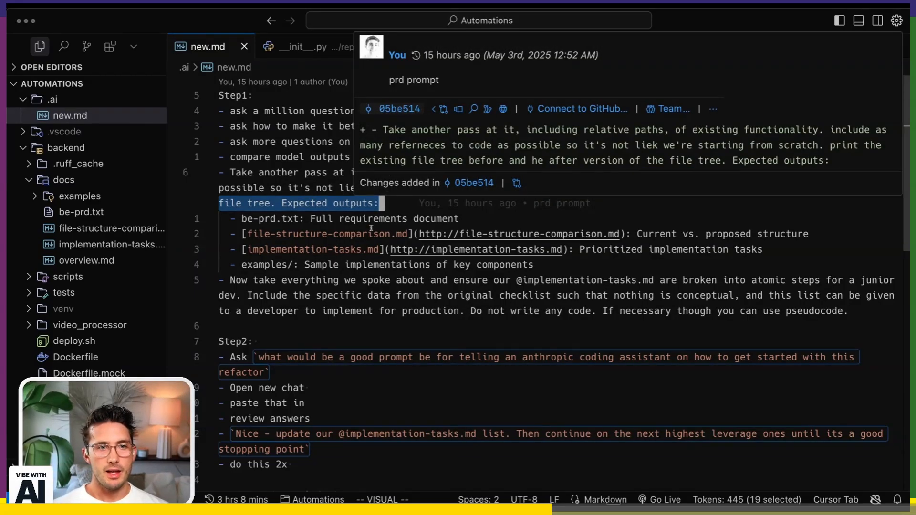
Mark each expected output entry: be-prd.txt, file-structure-comparison.md, implementation-tasks.md and examples/.
drag(243, 218, 299, 218)
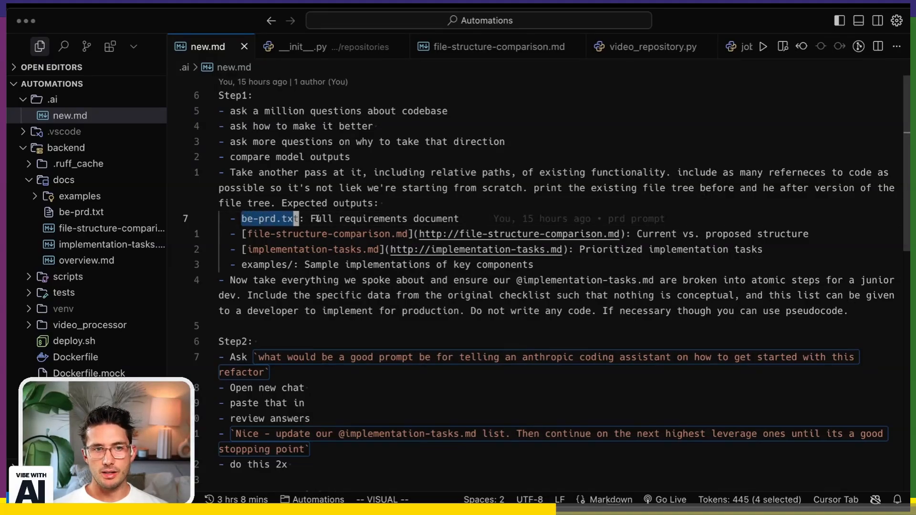
drag(468, 219, 306, 219)
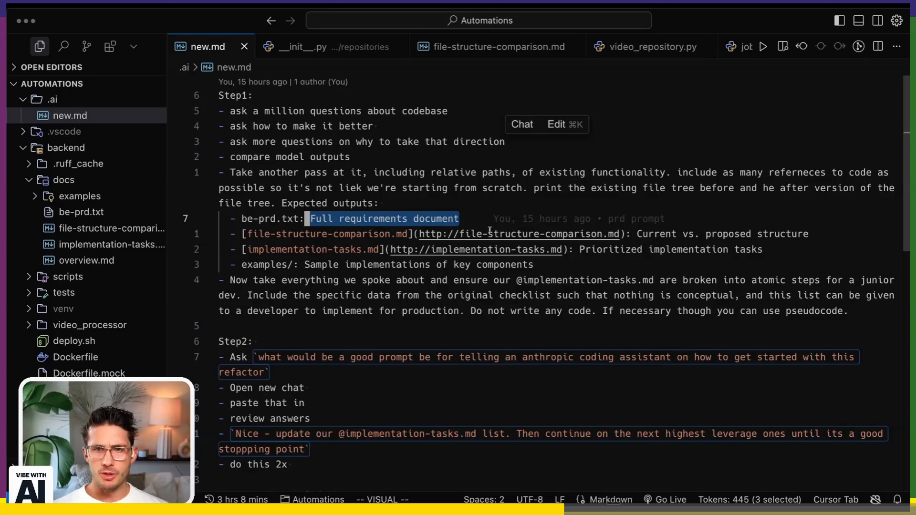
drag(243, 233, 412, 233)
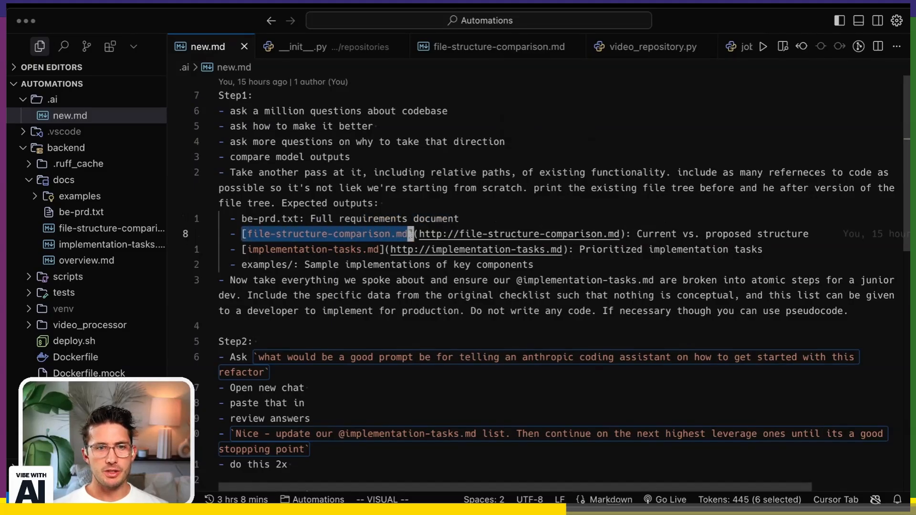
drag(243, 249, 384, 249)
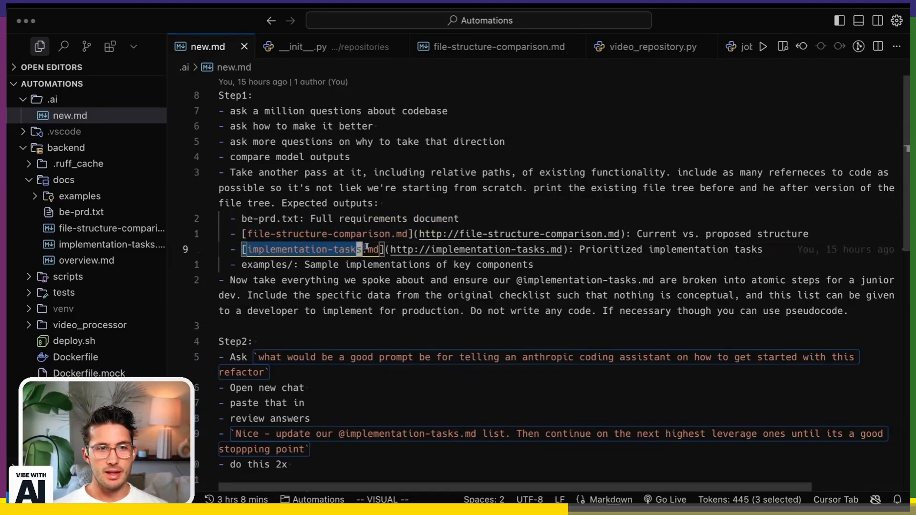
click(579, 250)
click(555, 265)
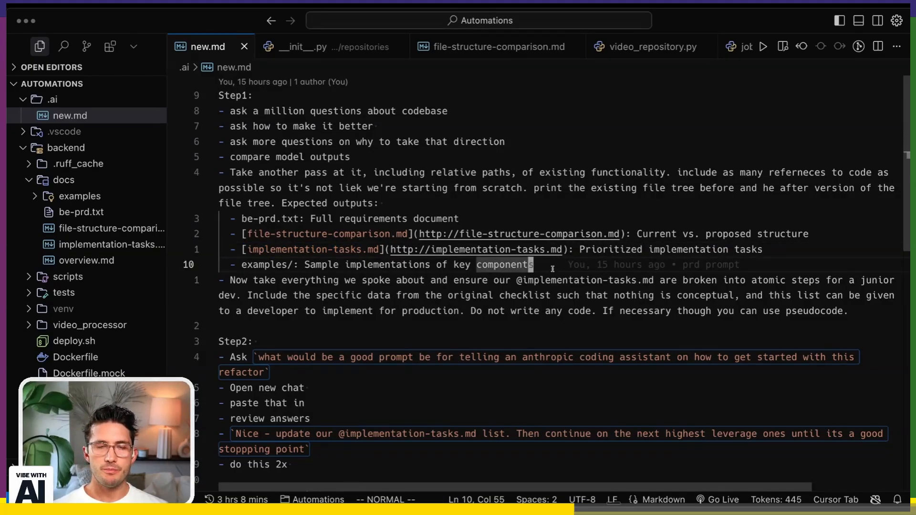
mouse_move(653, 265)
drag(544, 265, 576, 251)
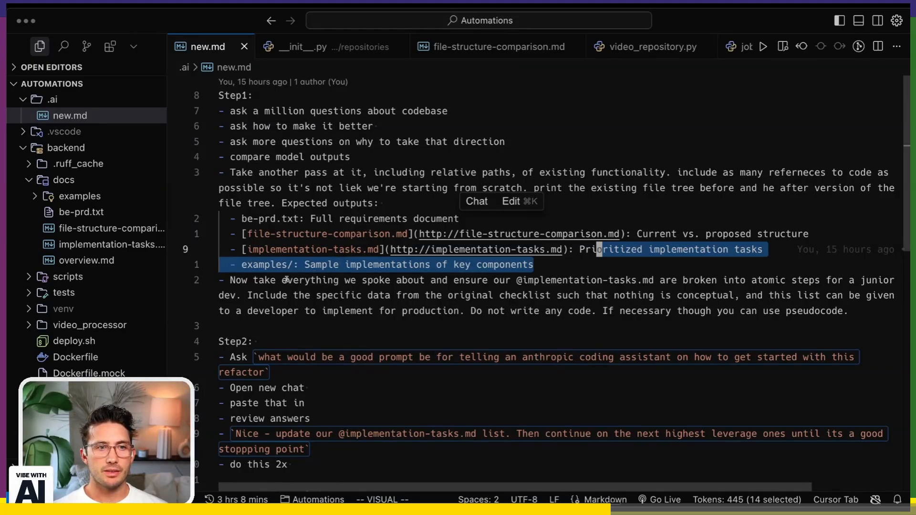
scroll(276, 288, down, 2)
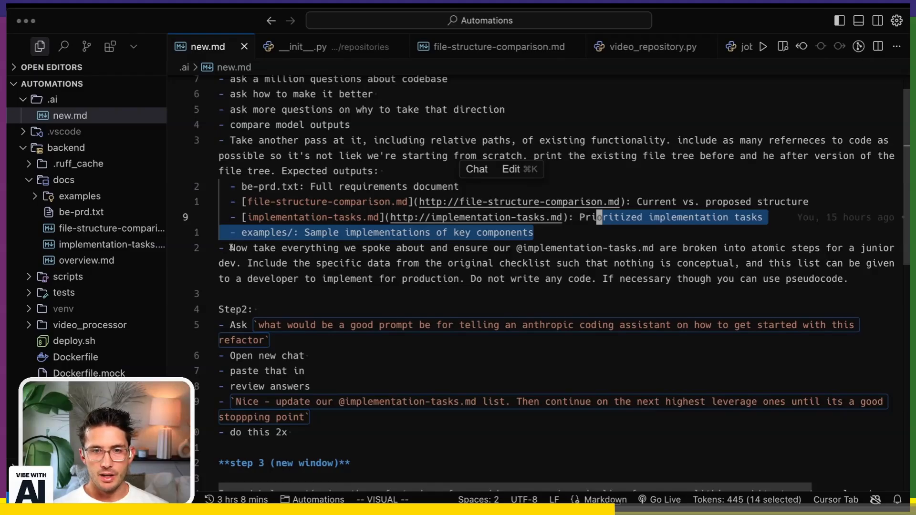
drag(231, 248, 848, 278)
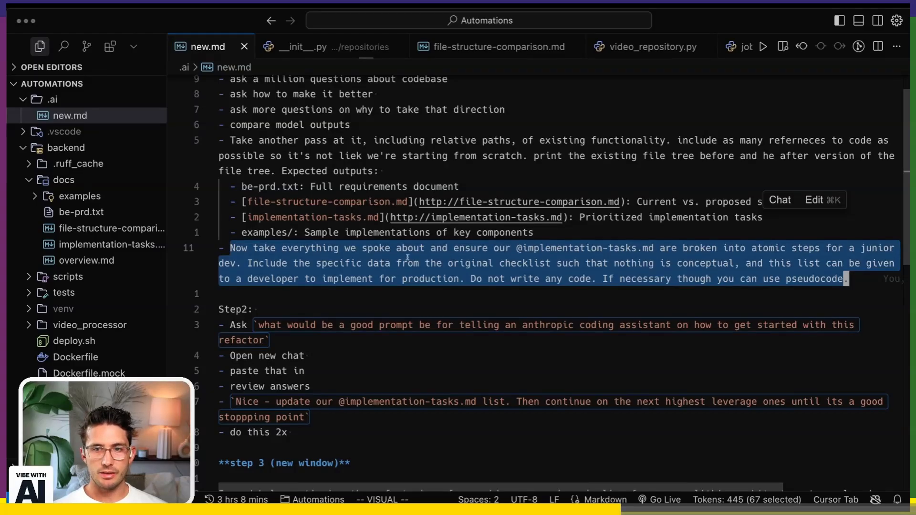
mouse_move(751, 248)
mouse_down()
mouse_move(820, 247)
mouse_move(763, 248)
mouse_up()
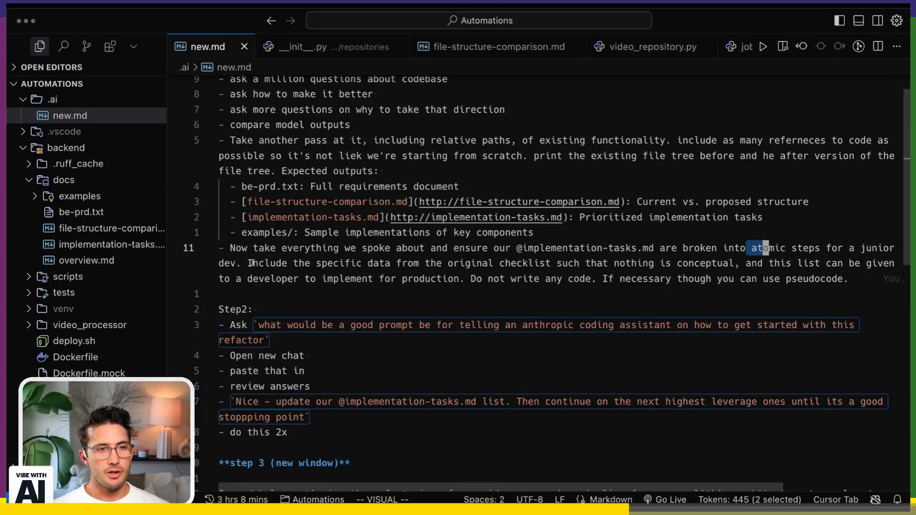
mouse_move(251, 262)
mouse_down()
mouse_move(856, 263)
mouse_move(419, 263)
mouse_move(259, 279)
mouse_move(347, 280)
mouse_move(415, 295)
mouse_move(624, 279)
mouse_move(849, 280)
mouse_up()
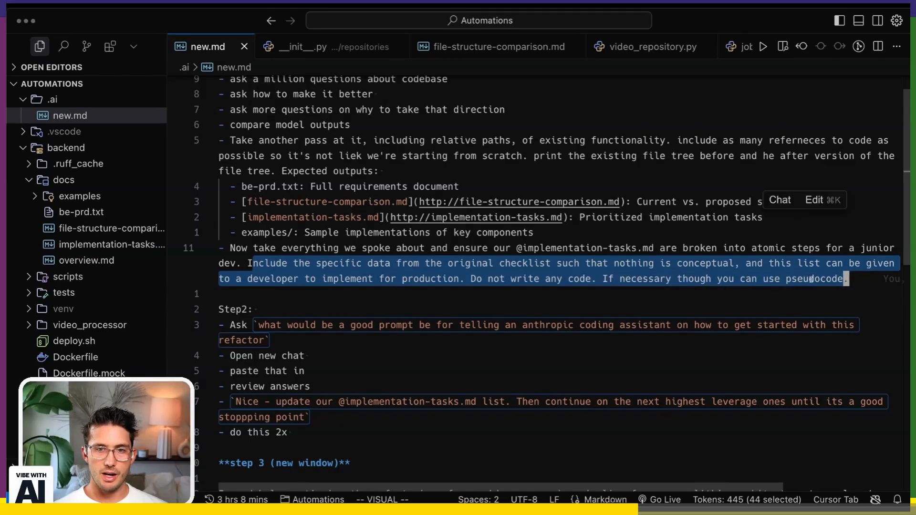
scroll(574, 278, down, 1)
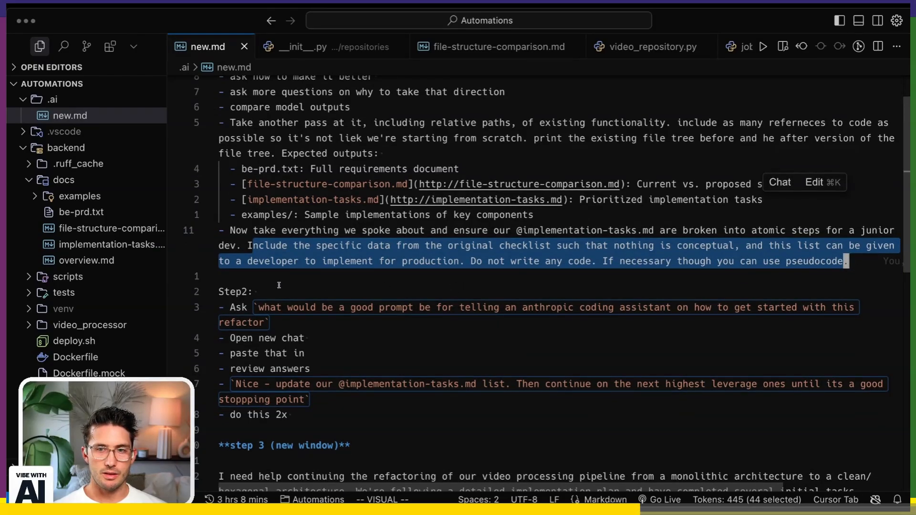
scroll(279, 284, down, 1)
scroll(260, 295, down, 1)
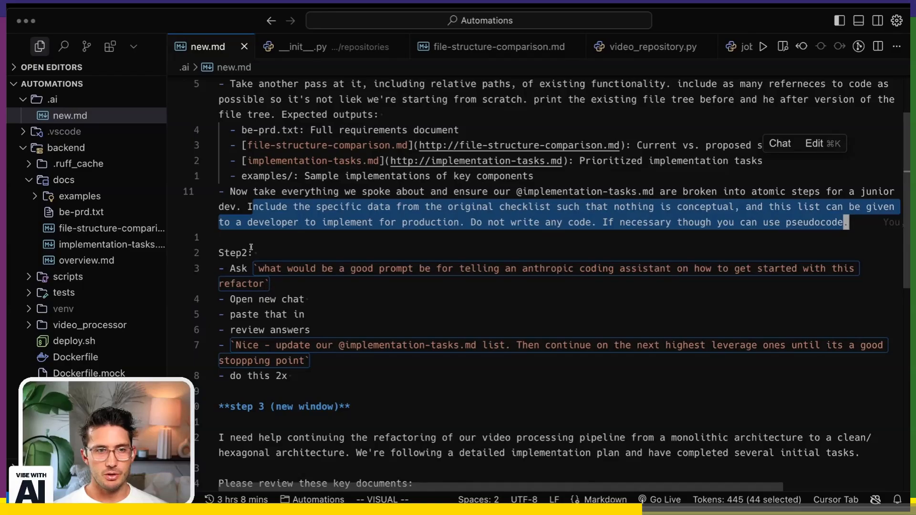
Open implementation-tasks.md and highlight the Create Video entity task with its id, file_path, duration, format and resolution attributes.
click(102, 247)
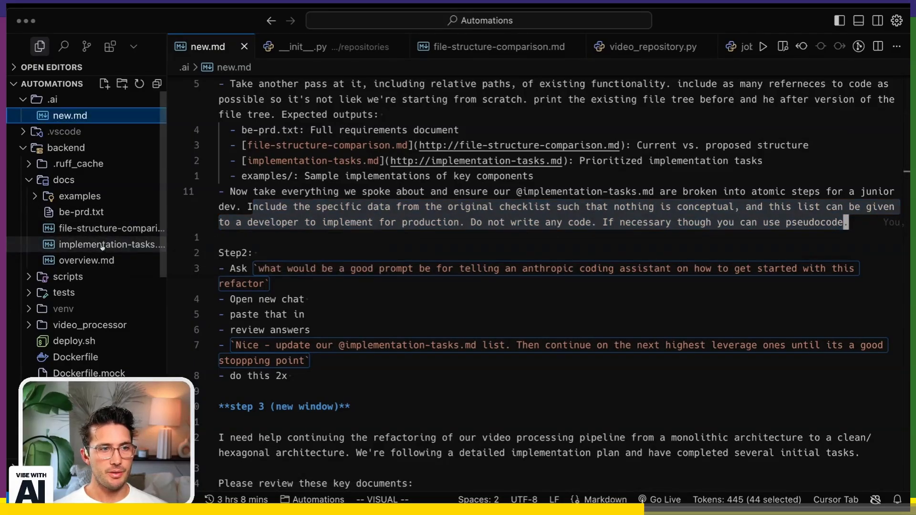
scroll(276, 232, down, 1)
scroll(276, 233, down, 5)
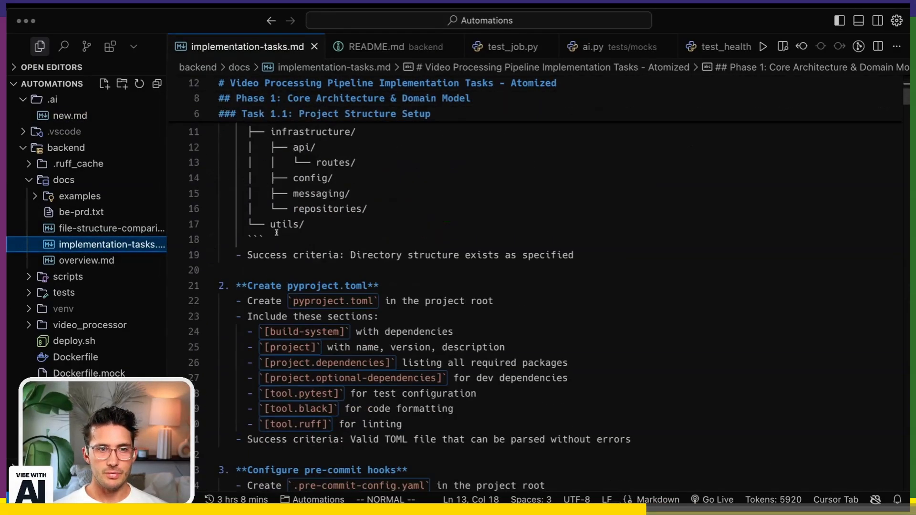
scroll(275, 232, down, 5)
scroll(276, 232, up, 3)
scroll(258, 199, down, 4)
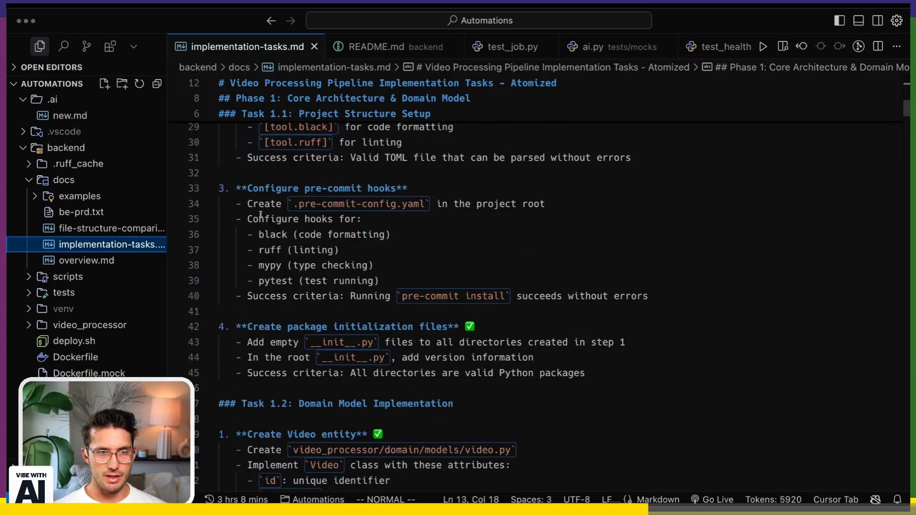
scroll(260, 206, down, 1)
scroll(260, 211, down, 5)
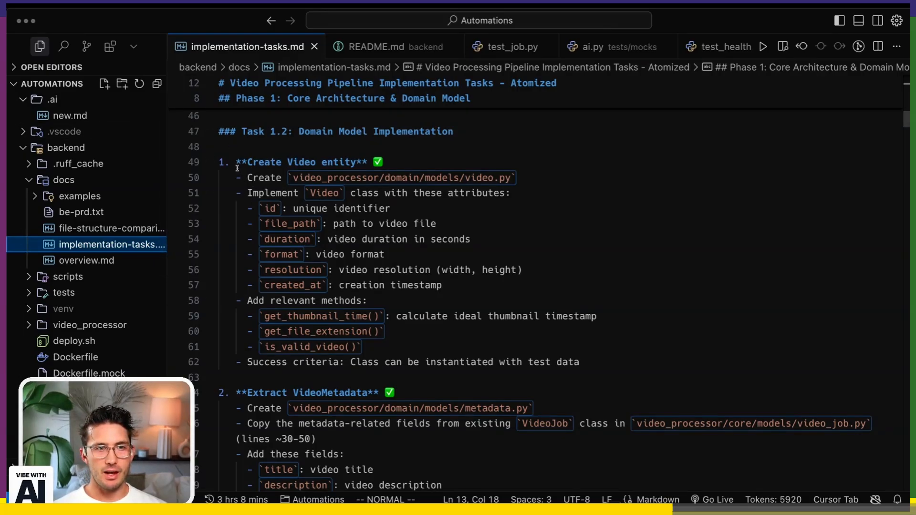
triple_click(222, 164)
triple_click(481, 211)
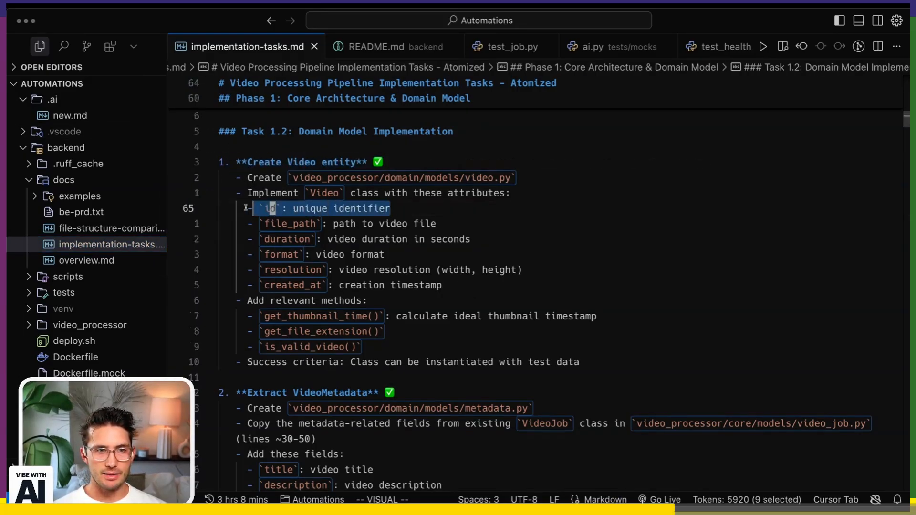
triple_click(492, 224)
triple_click(477, 240)
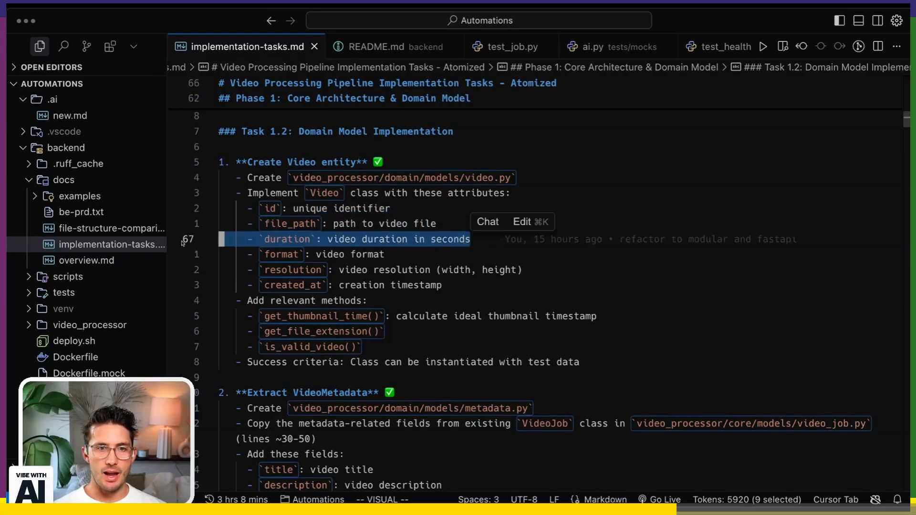
triple_click(482, 259)
triple_click(507, 269)
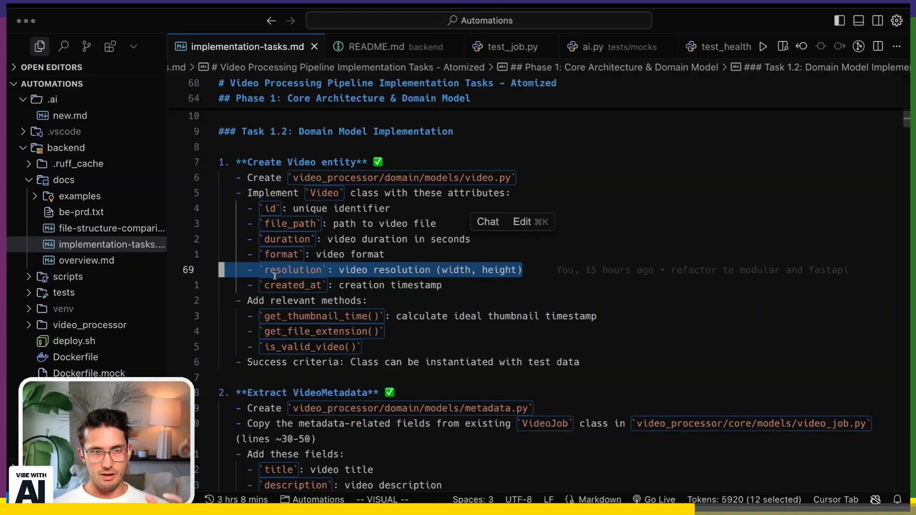
scroll(275, 276, down, 1)
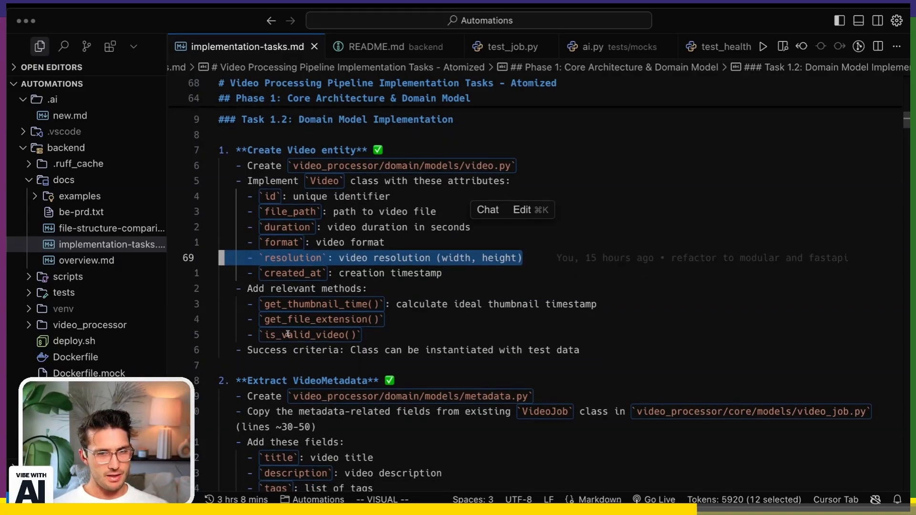
scroll(286, 334, down, 1)
scroll(287, 334, down, 4)
scroll(286, 333, down, 2)
scroll(288, 338, down, 7)
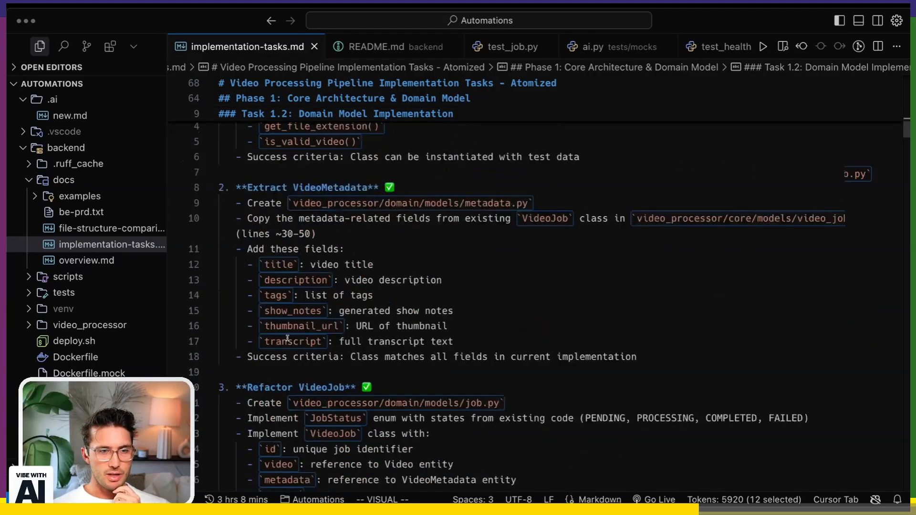
scroll(288, 338, down, 10)
scroll(288, 338, down, 10)
scroll(287, 338, down, 10)
scroll(288, 337, down, 10)
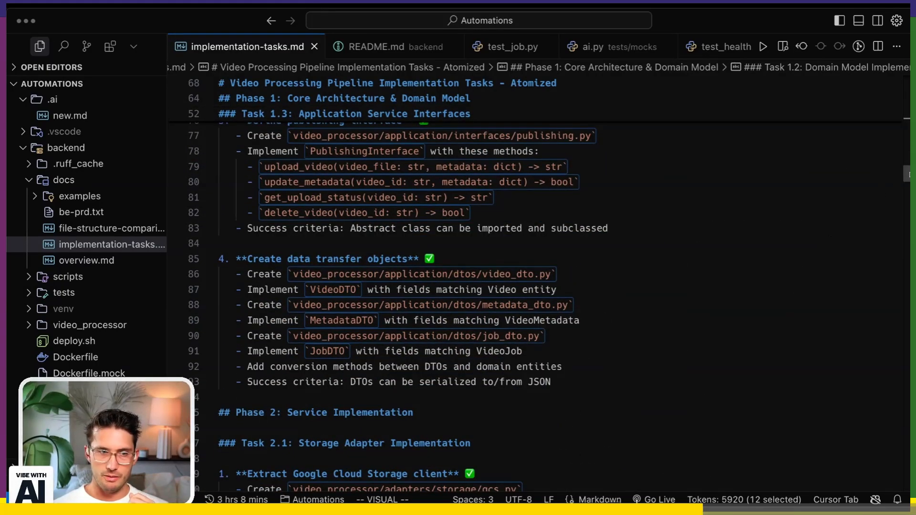
drag(908, 173, 866, 470)
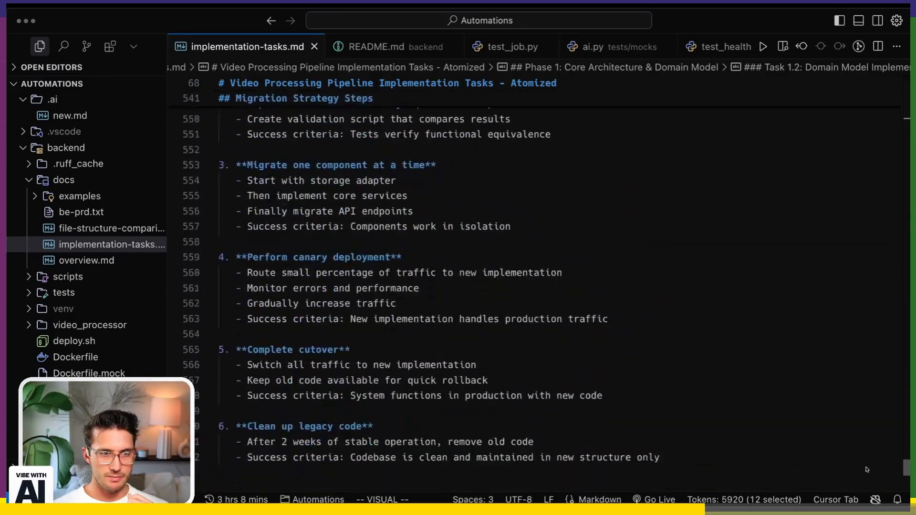
scroll(866, 470, down, 3)
click(530, 310)
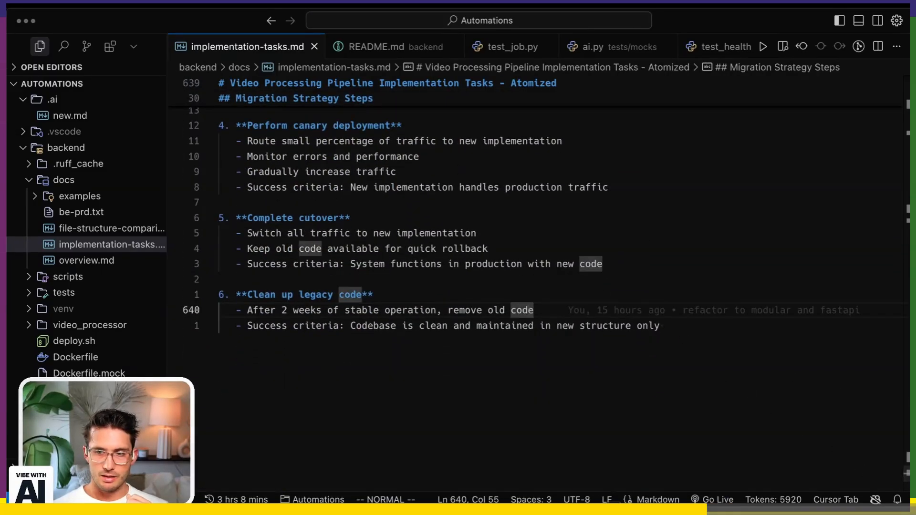
mouse_move(906, 473)
mouse_down()
mouse_move(899, 371)
mouse_move(895, 406)
mouse_move(898, 80)
mouse_up()
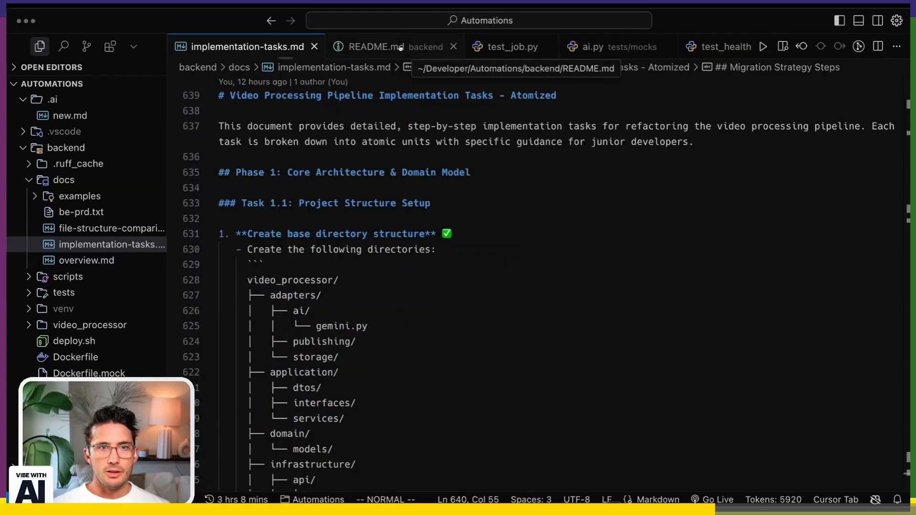
Review the Step2 'Ask' prompt line in new.md, briefly selecting it with Vim visual mode.
click(71, 115)
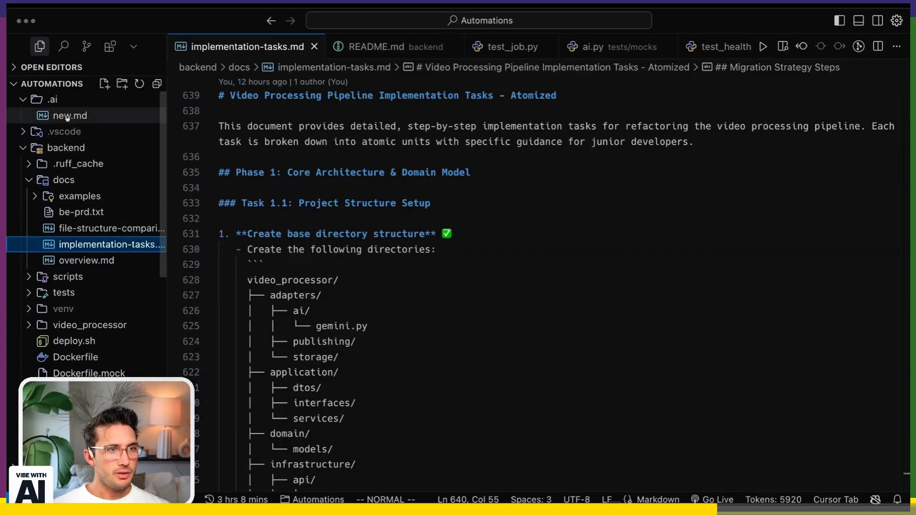
scroll(286, 251, down, 1)
click(295, 269)
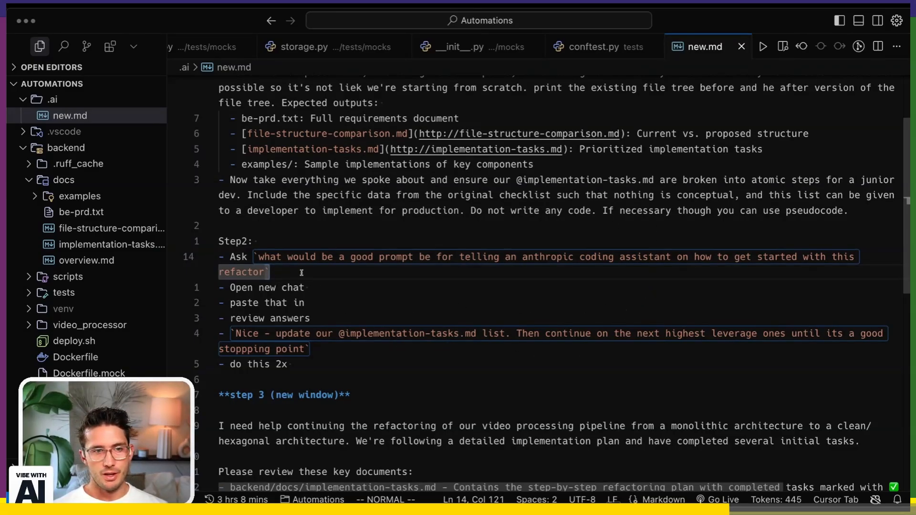
key(v)
key(^)
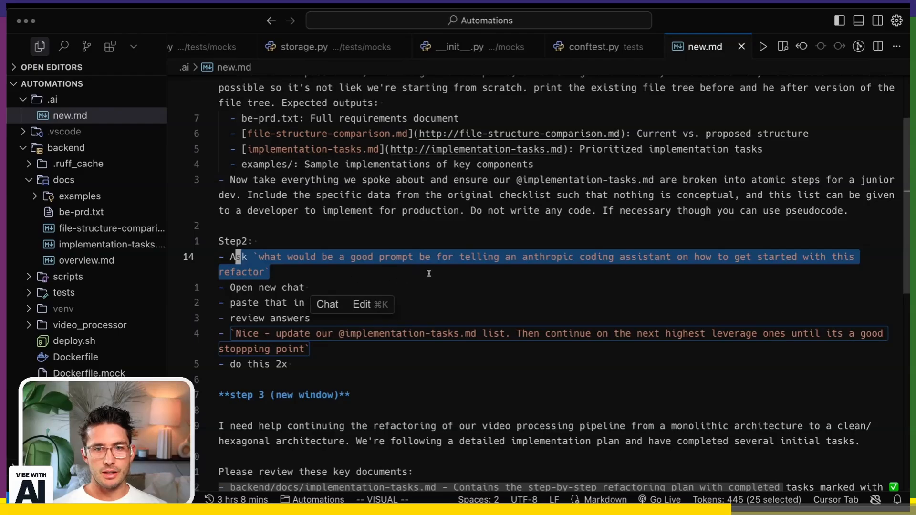
click(431, 273)
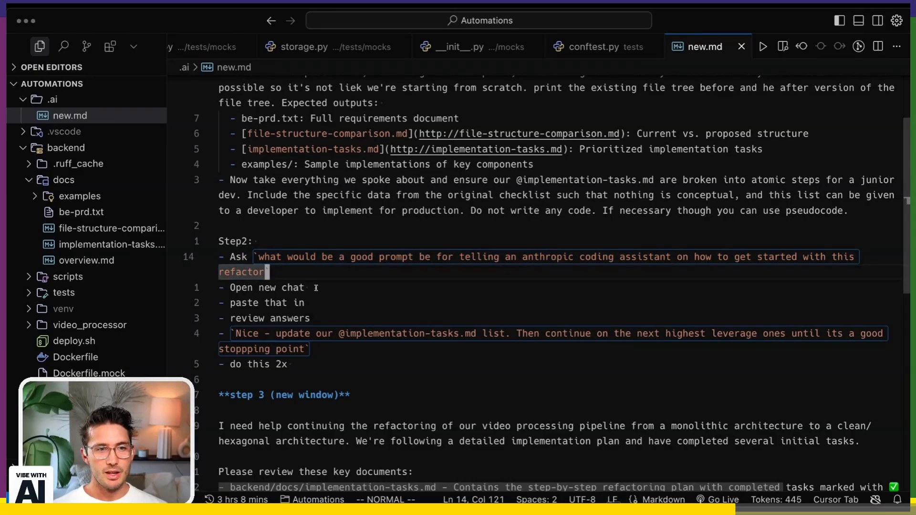
scroll(317, 289, down, 1)
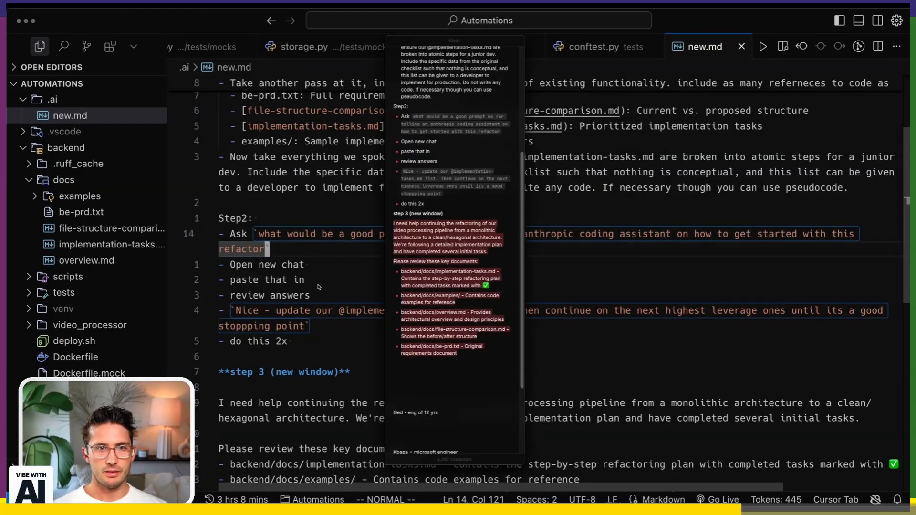
scroll(432, 265, up, 2)
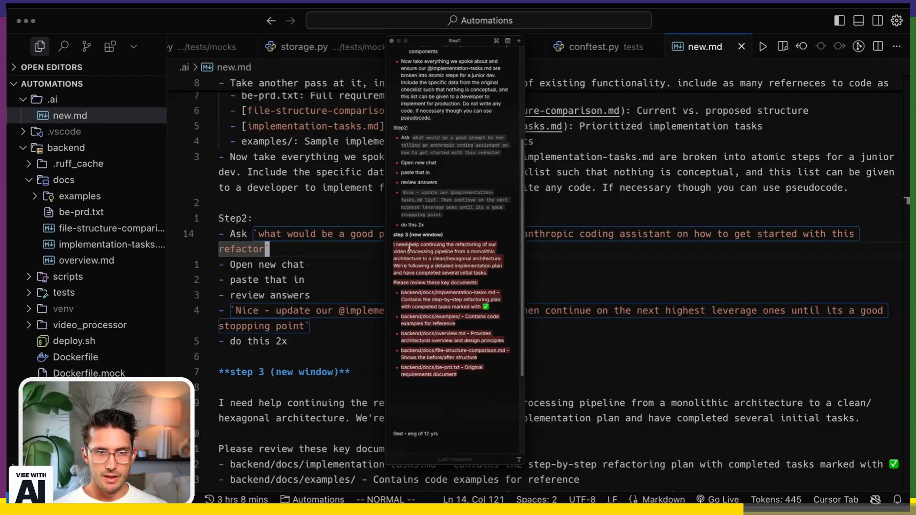
scroll(409, 248, up, 3)
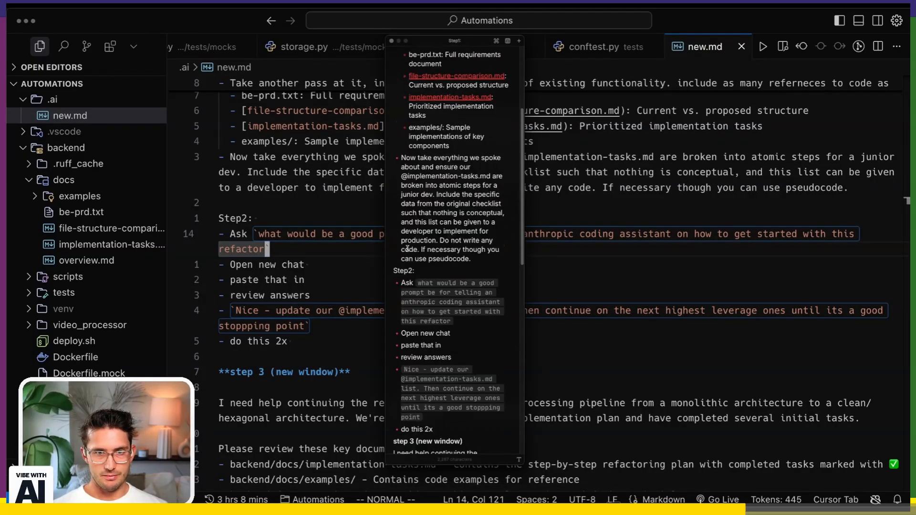
scroll(401, 258, down, 3)
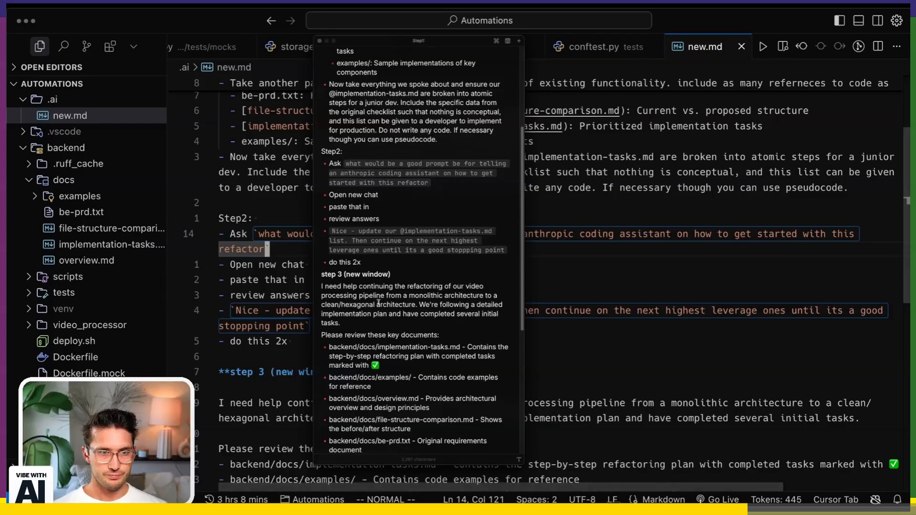
scroll(378, 303, down, 3)
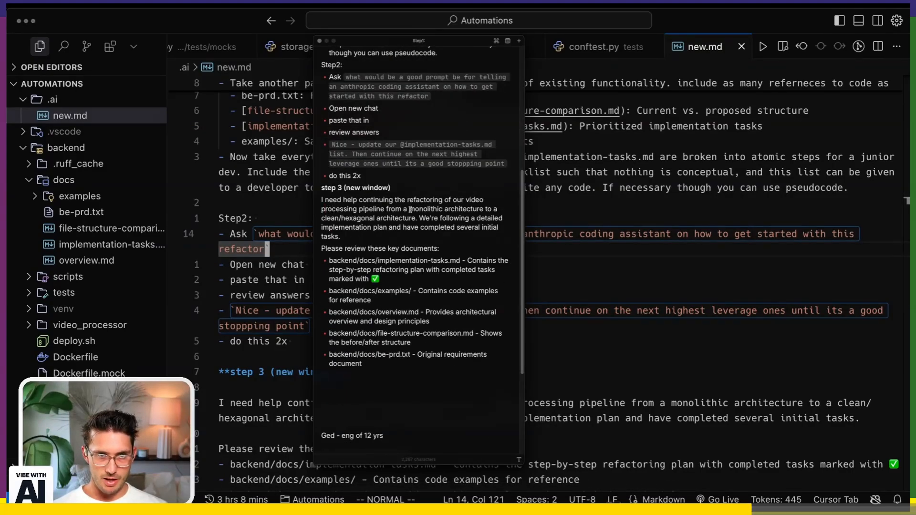
Highlight the monolithic-to-hexagonal architecture phrase in the floating step 3 prompt.
mouse_move(407, 208)
mouse_down()
mouse_move(378, 218)
mouse_move(419, 225)
mouse_move(415, 249)
mouse_move(434, 249)
mouse_move(429, 371)
mouse_move(435, 359)
mouse_up()
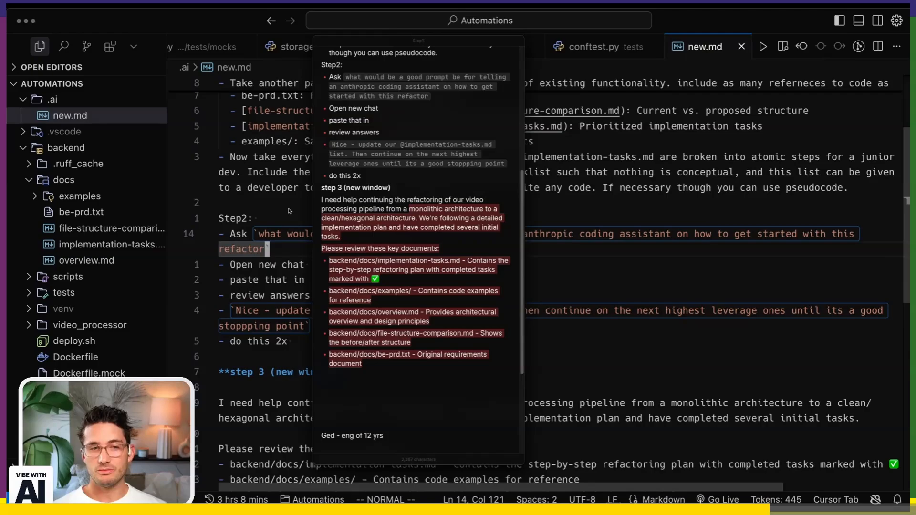
Walk through the Step2 lines: open new chat, review answers, the 'Nice - update' follow-up and 'do this 2x'.
click(289, 207)
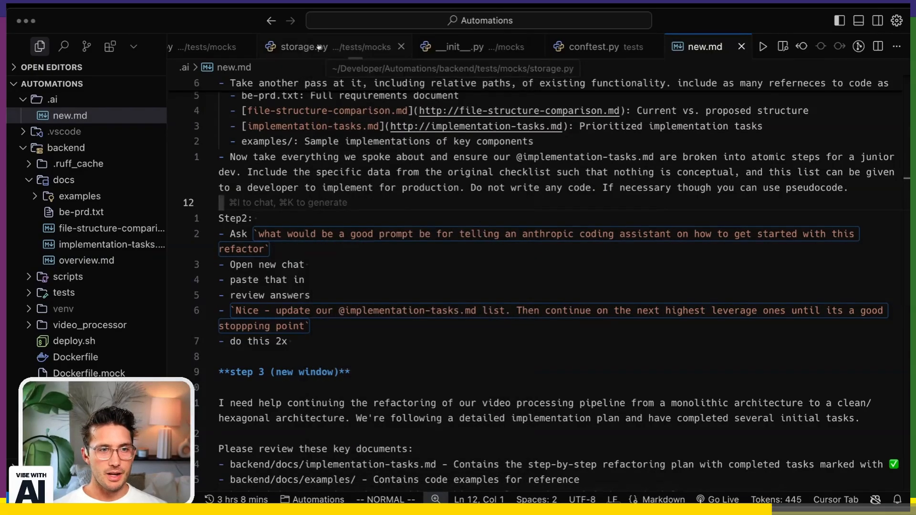
drag(307, 265, 202, 267)
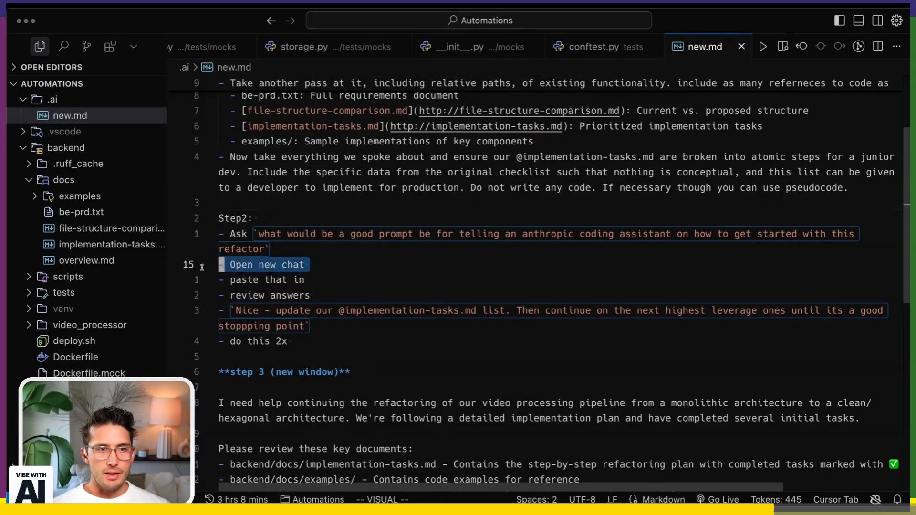
click(304, 280)
drag(310, 294, 219, 295)
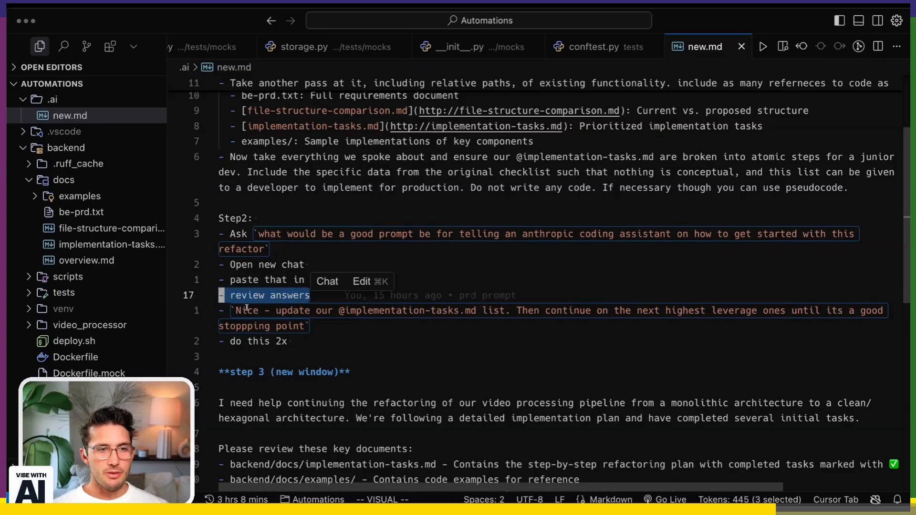
scroll(274, 319, down, 1)
drag(323, 322, 219, 305)
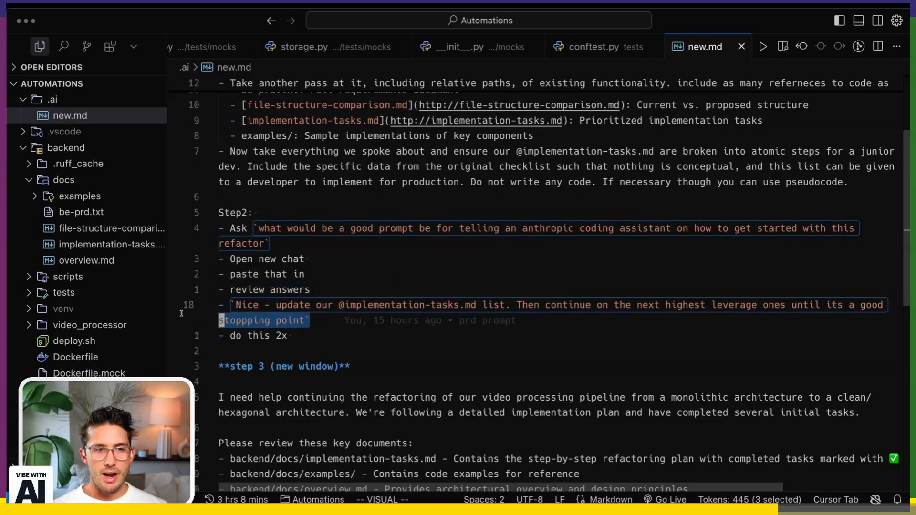
click(332, 330)
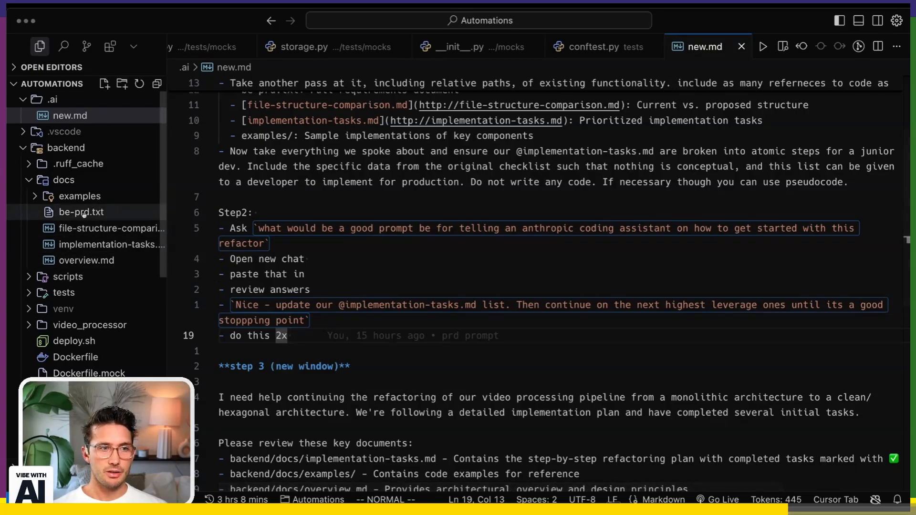
Skim overview.md, implementation-tasks.md, file-structure-comparison.md and be-prd.txt in turn.
click(104, 262)
scroll(335, 263, down, 10)
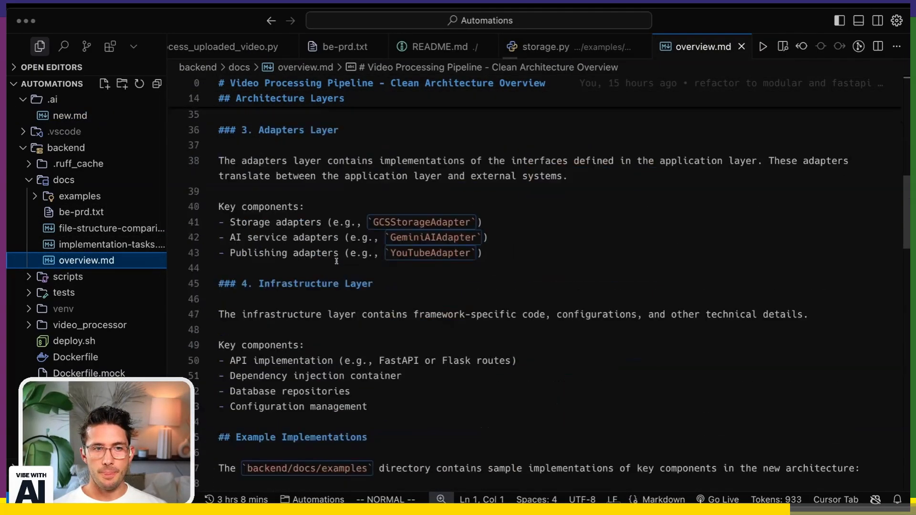
scroll(336, 263, down, 5)
scroll(335, 263, down, 10)
scroll(335, 264, down, 5)
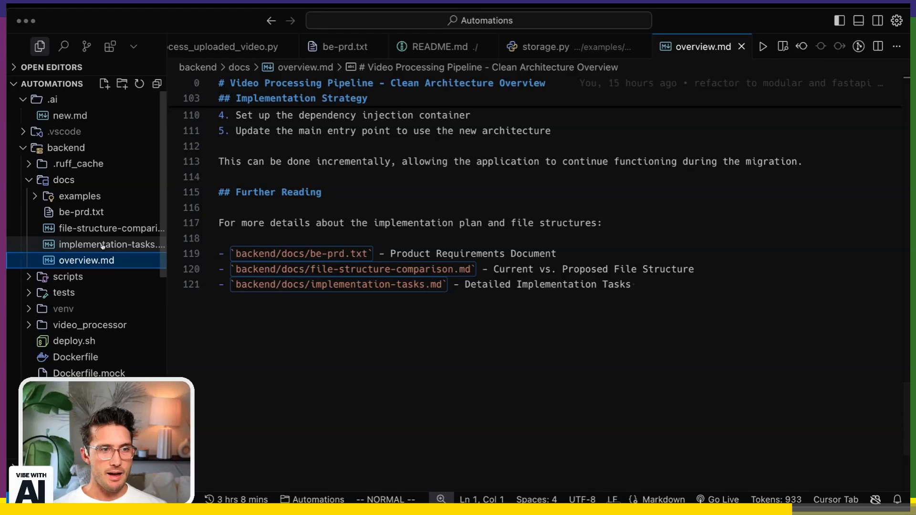
click(102, 246)
scroll(326, 215, down, 5)
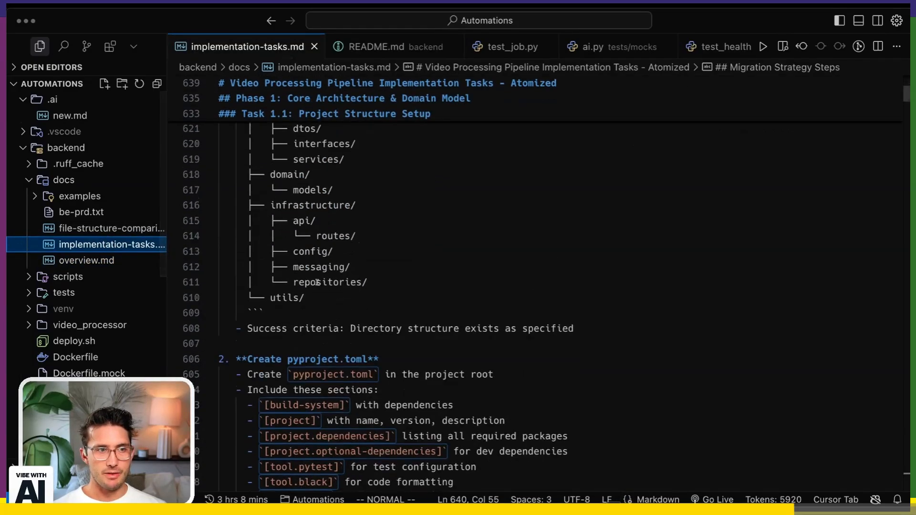
scroll(326, 216, down, 5)
click(100, 228)
scroll(325, 206, down, 5)
click(80, 212)
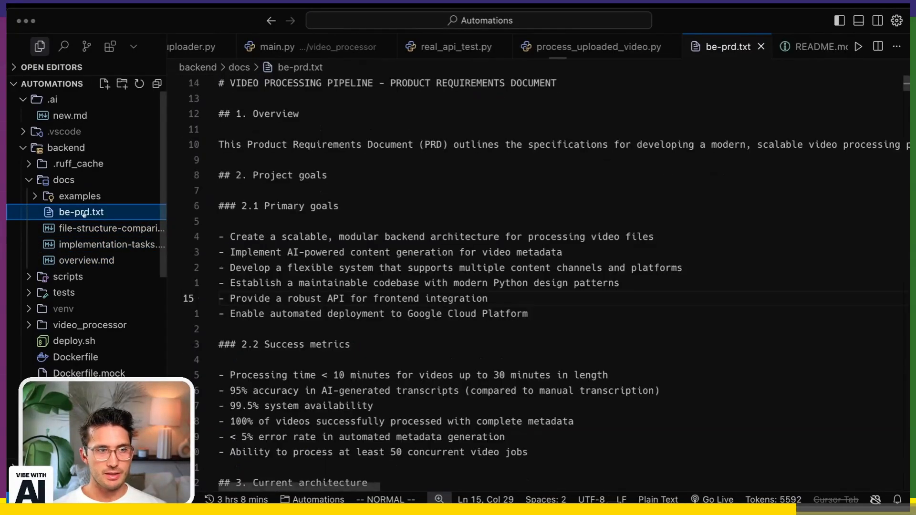
Expand examples with its adapters, application and infrastructure folders, and widen the sidebar.
click(39, 199)
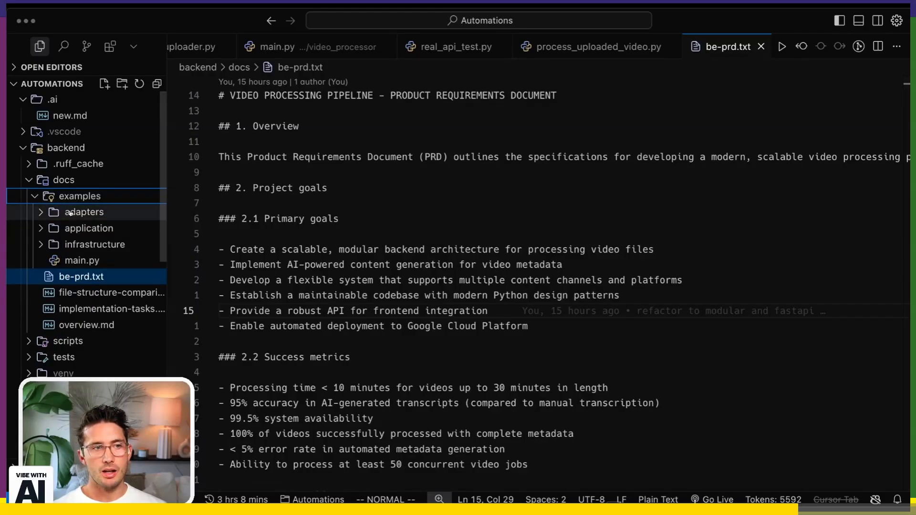
click(42, 211)
click(41, 244)
click(41, 277)
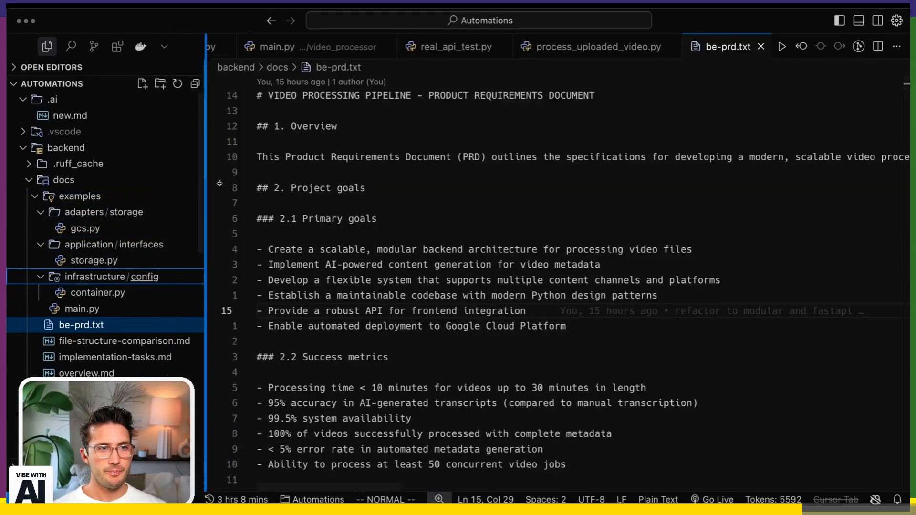
drag(168, 193, 235, 200)
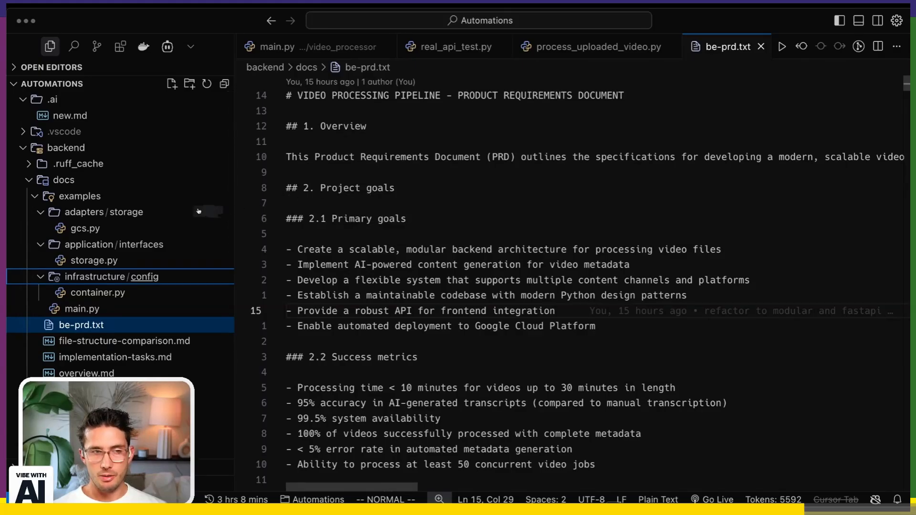
Skim the gcs.py adapter, the storage.py interface and the main.py entry point examples.
click(85, 228)
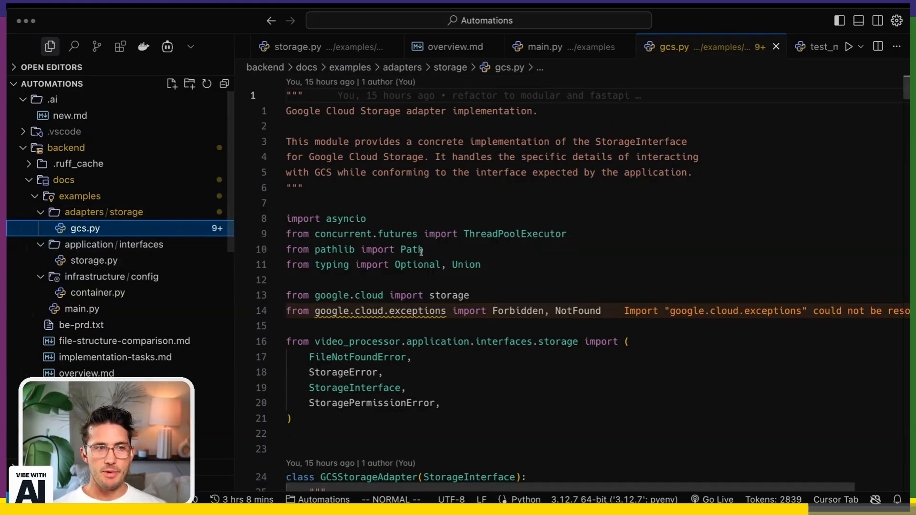
scroll(399, 250, down, 5)
scroll(398, 250, down, 6)
scroll(399, 251, down, 5)
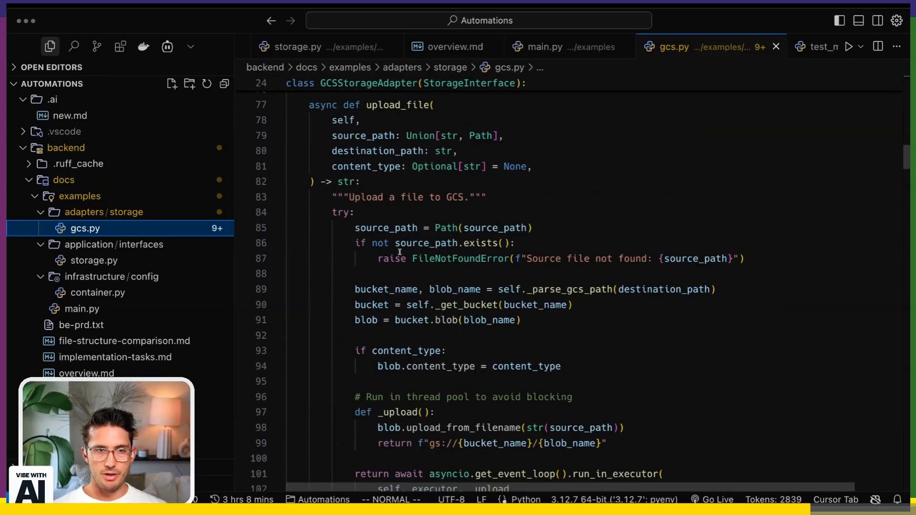
scroll(826, 196, down, 8)
scroll(893, 279, down, 15)
scroll(893, 279, down, 10)
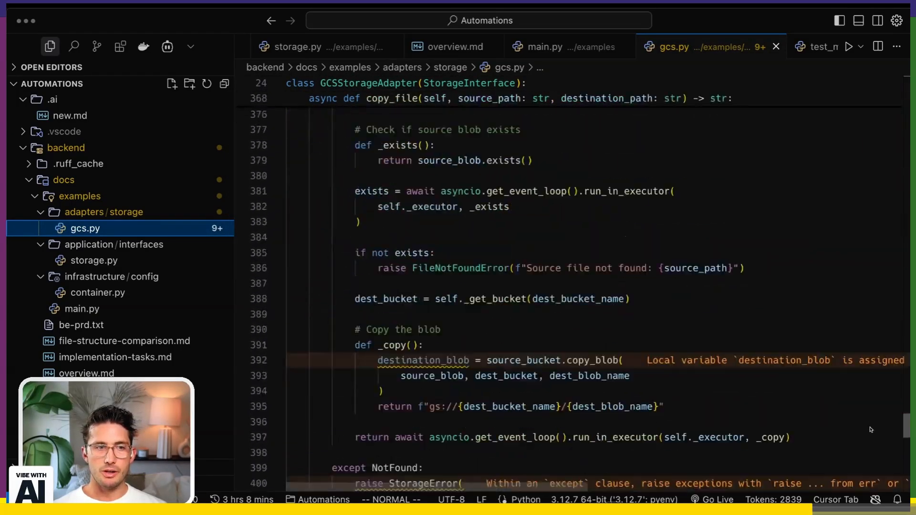
scroll(894, 279, up, 10)
scroll(241, 183, up, 20)
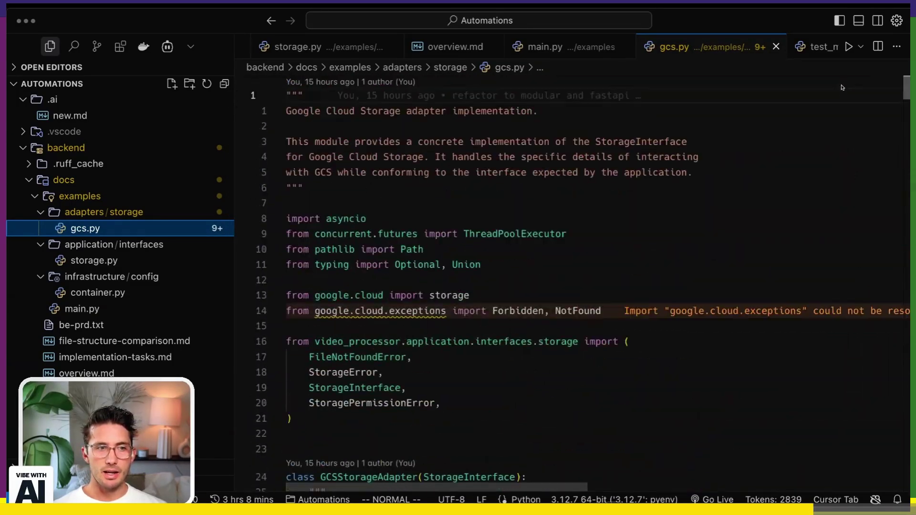
click(93, 261)
drag(908, 96, 851, 419)
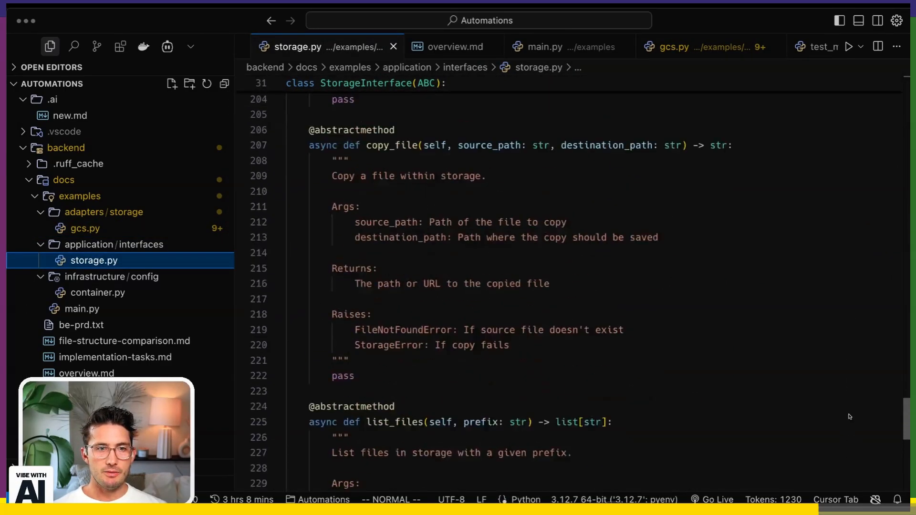
scroll(849, 415, up, 15)
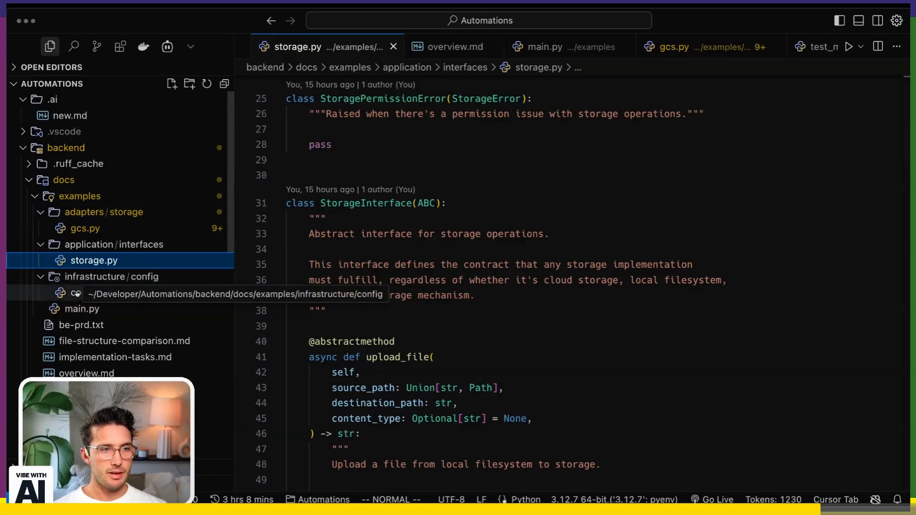
click(82, 309)
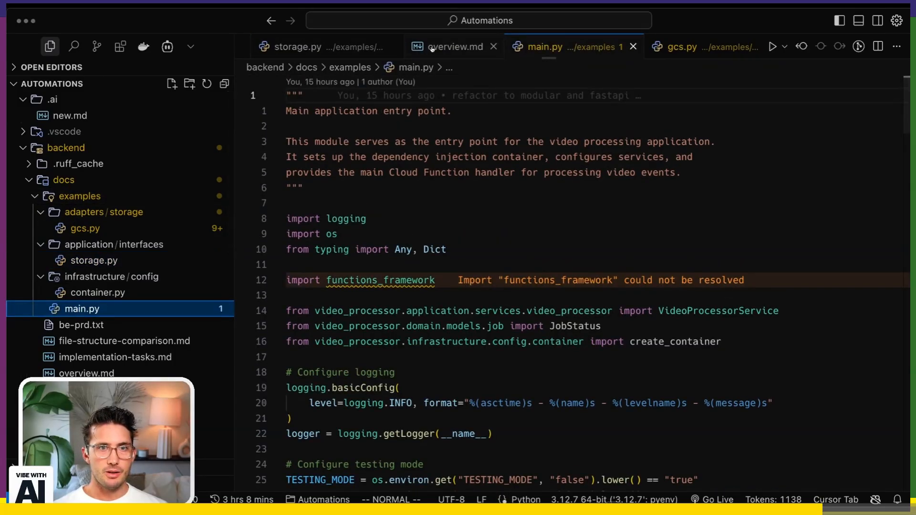
Read new.md's Step2 list and step 3 prompt, then switch away to another app.
click(70, 116)
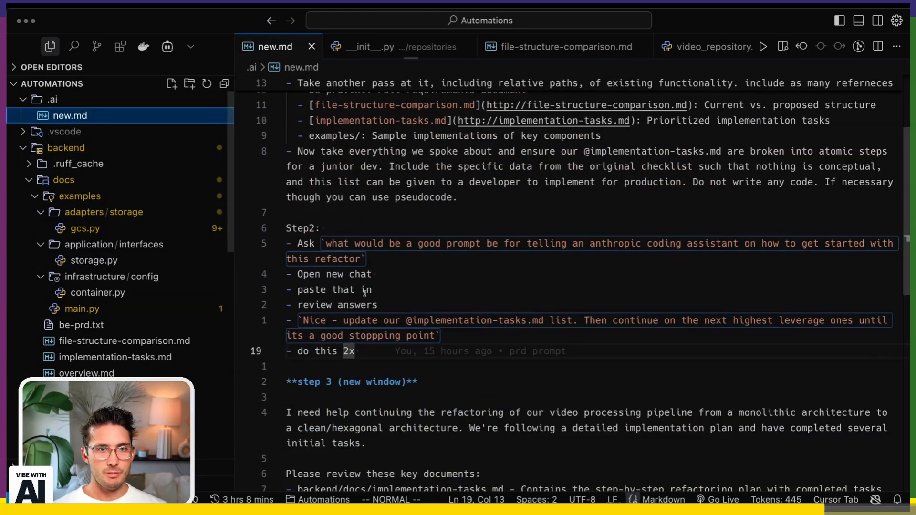
scroll(387, 312, down, 2)
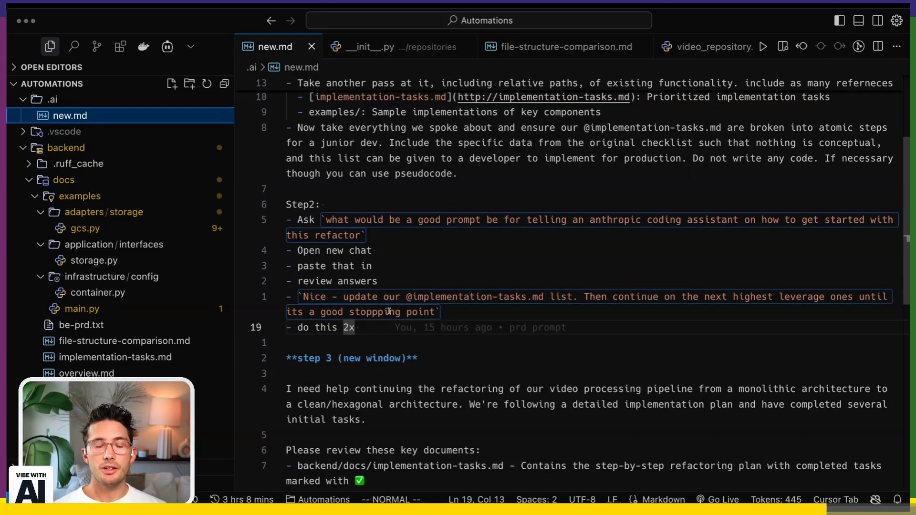
scroll(387, 311, down, 1)
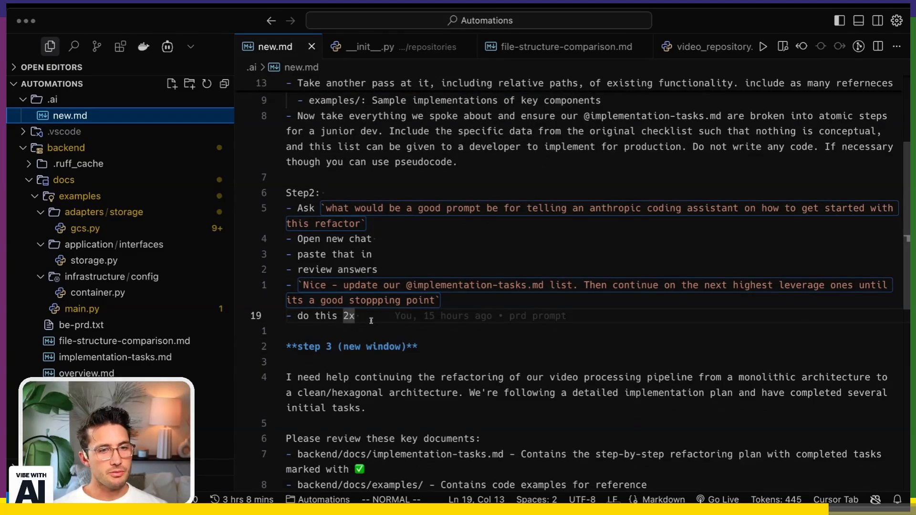
scroll(371, 320, down, 10)
scroll(371, 322, up, 1)
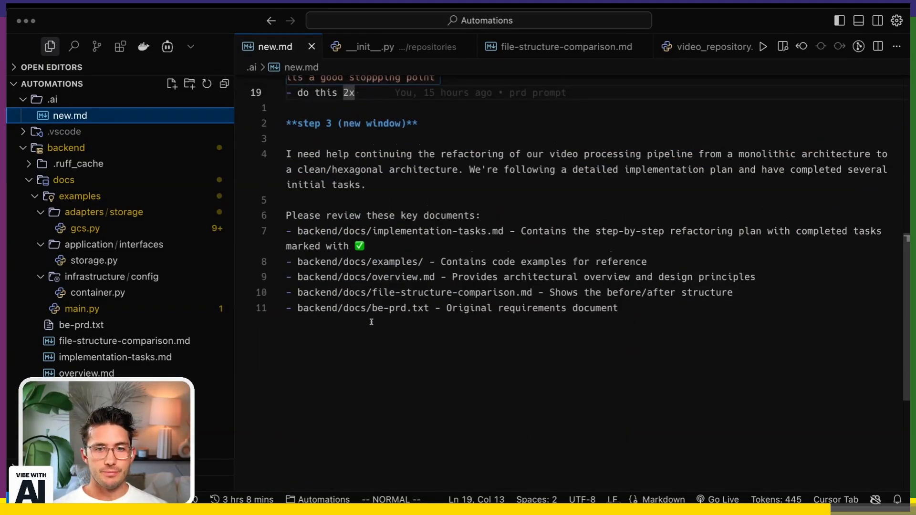
scroll(366, 307, up, 10)
scroll(367, 308, up, 5)
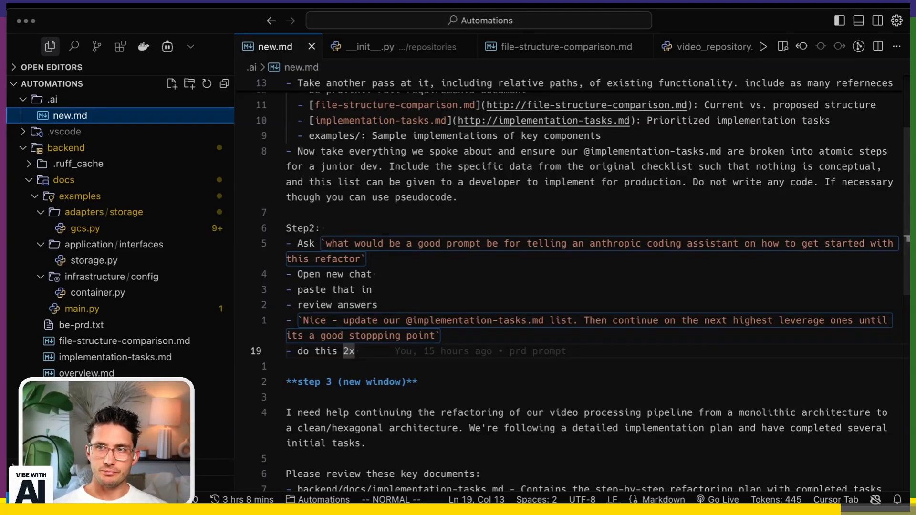
key(super+Tab)
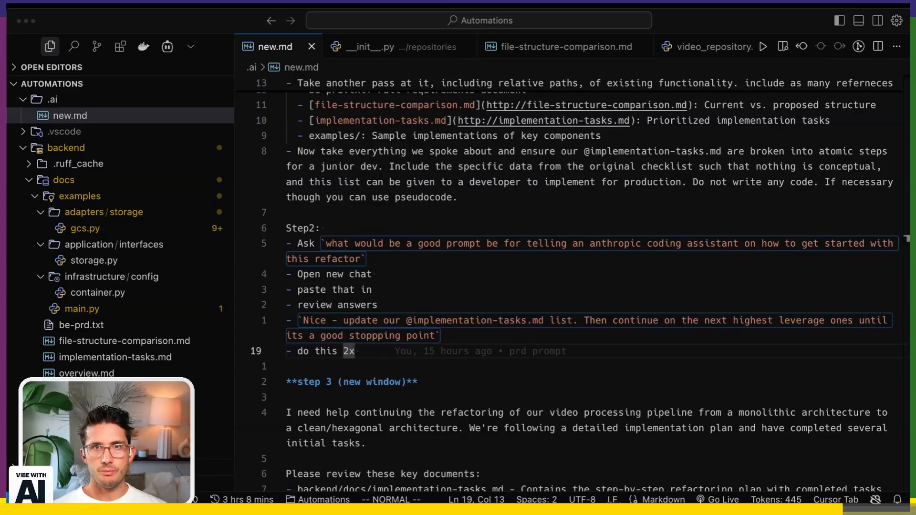
key(super+Tab)
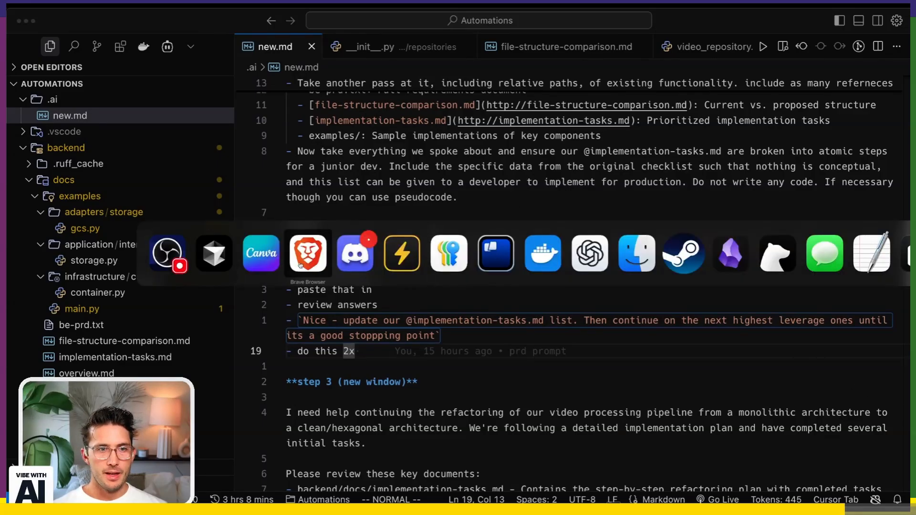
key(alt+space)
text(dus)
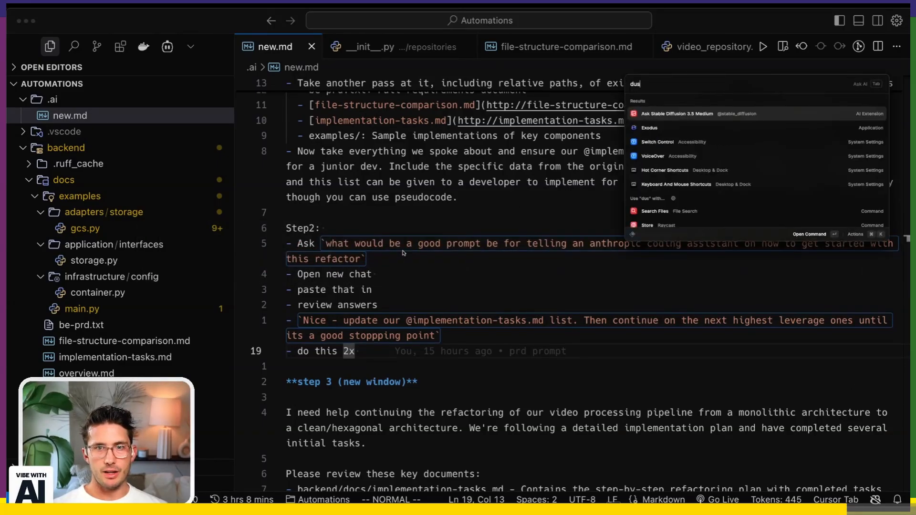
text(did)
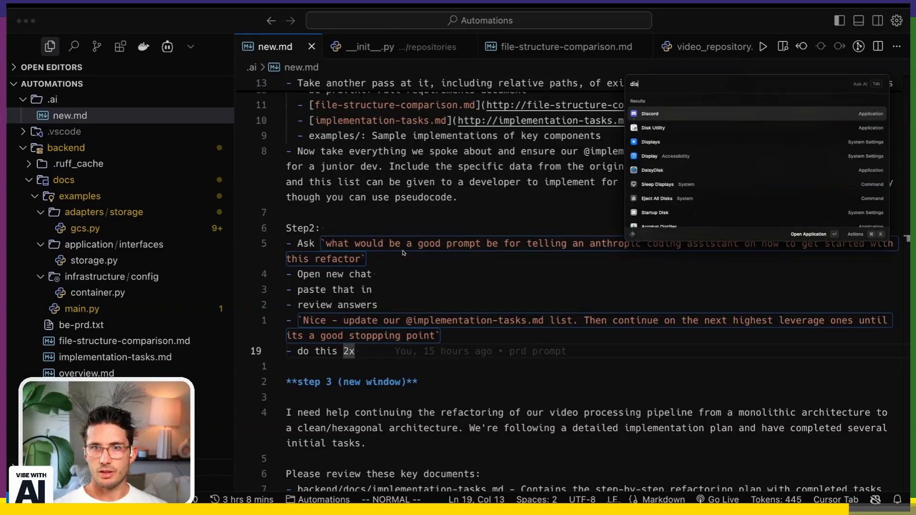
key(Return)
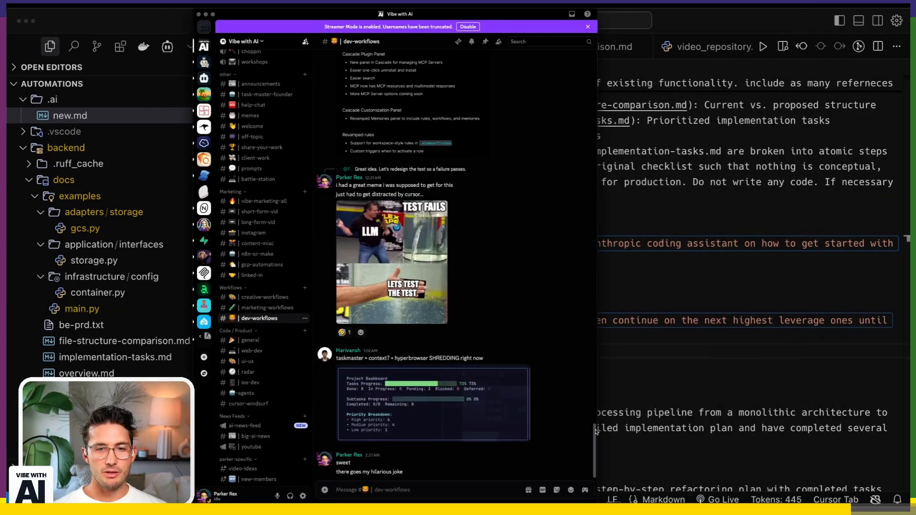
scroll(574, 207, up, 5)
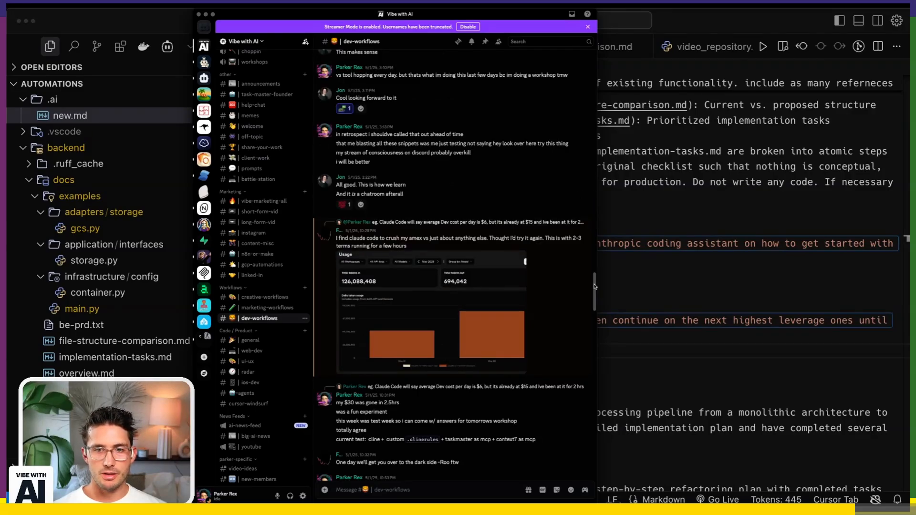
drag(594, 286, 594, 68)
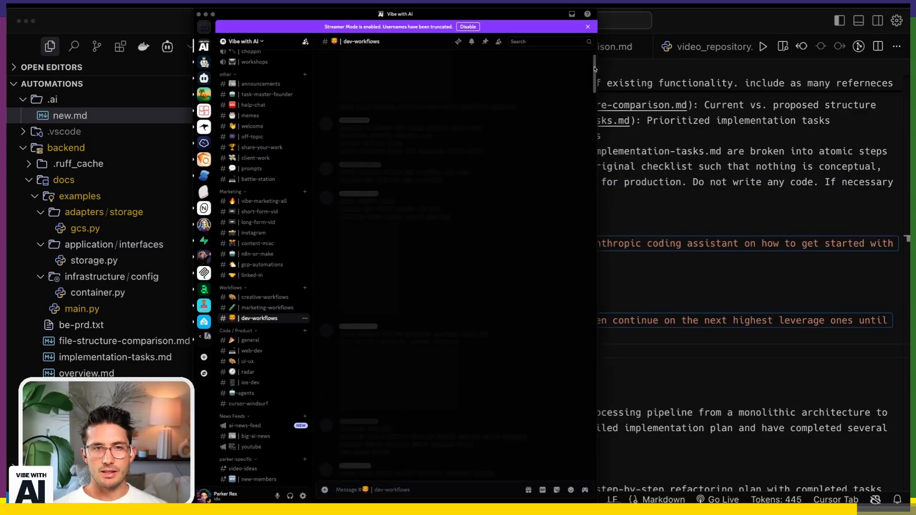
key(super+Tab)
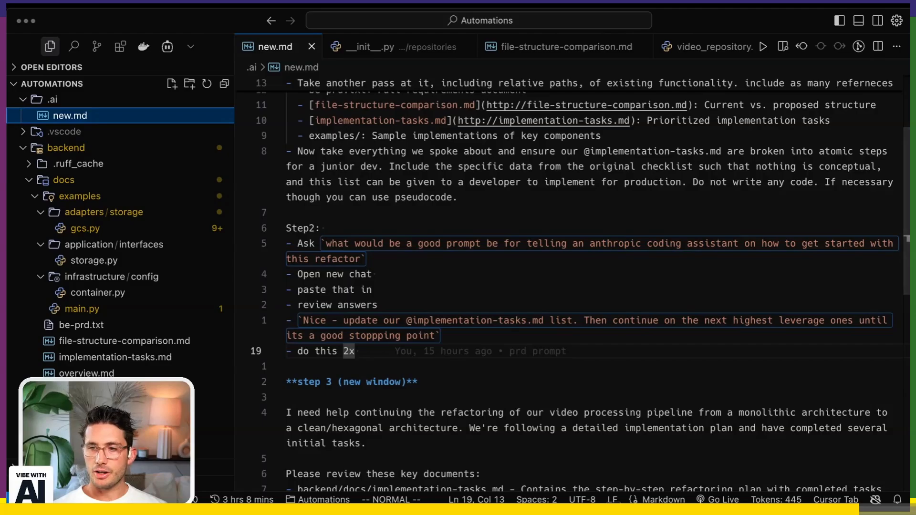